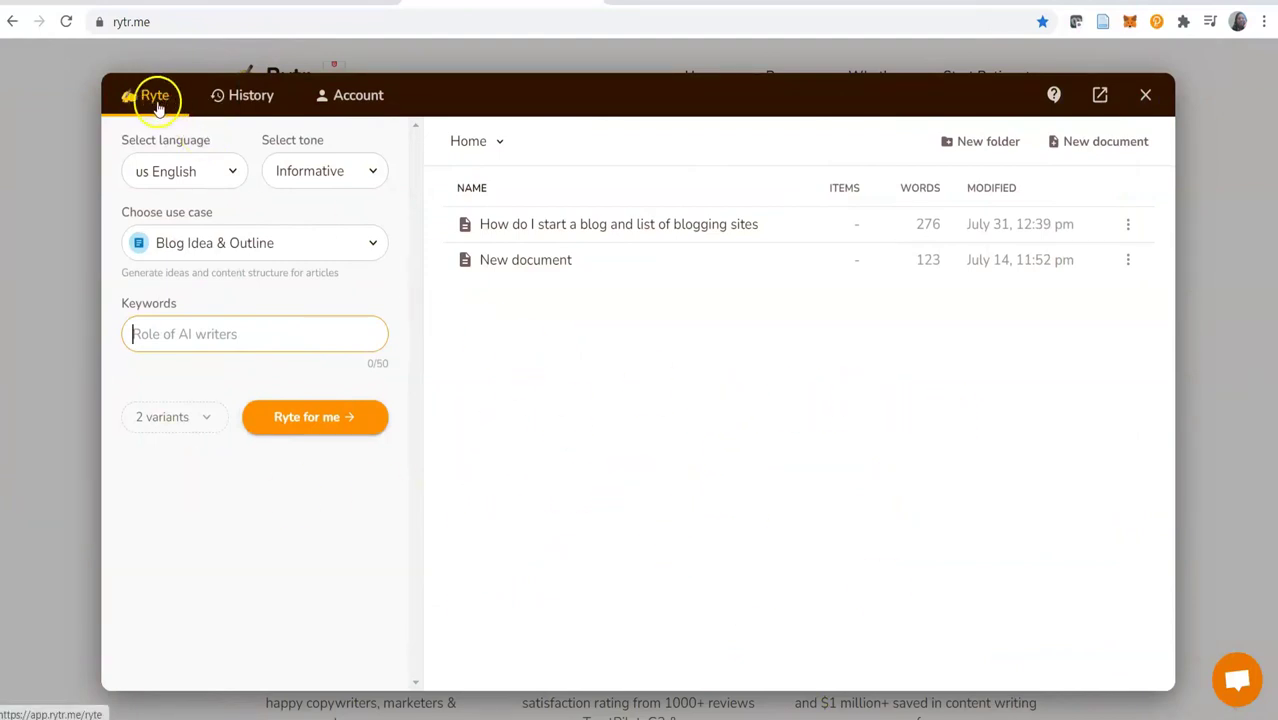
click(242, 100)
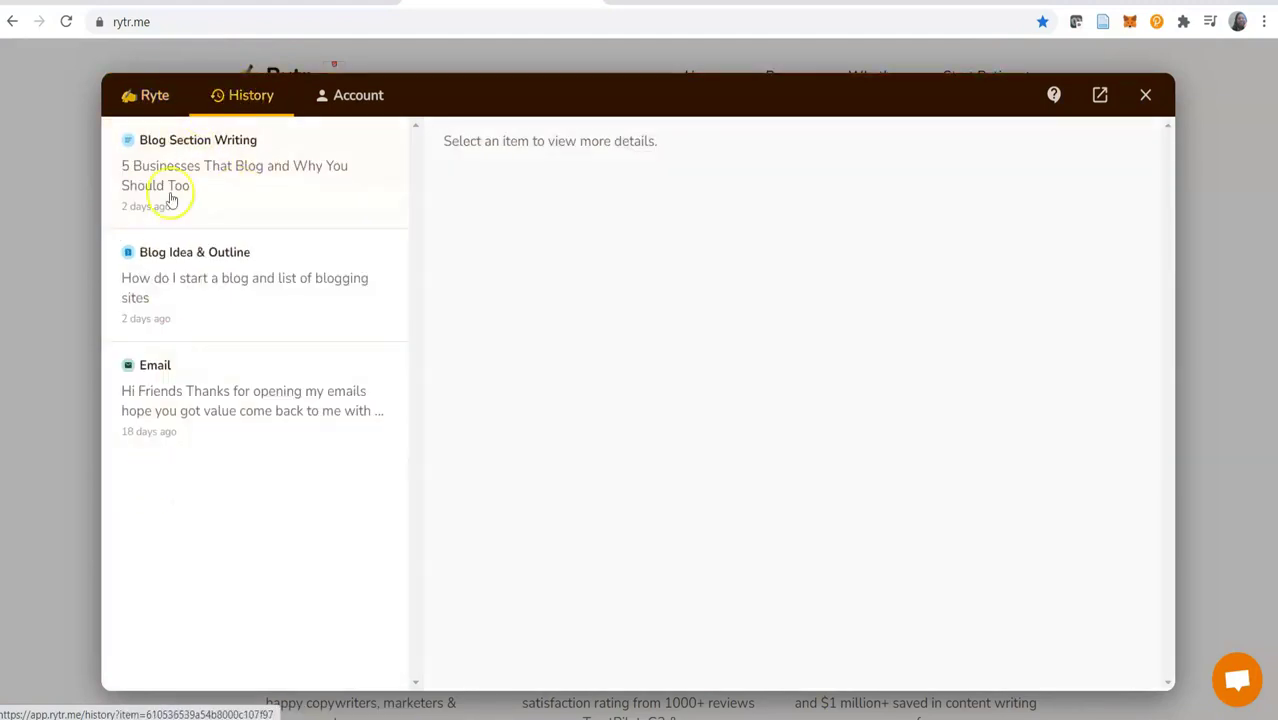
click(371, 100)
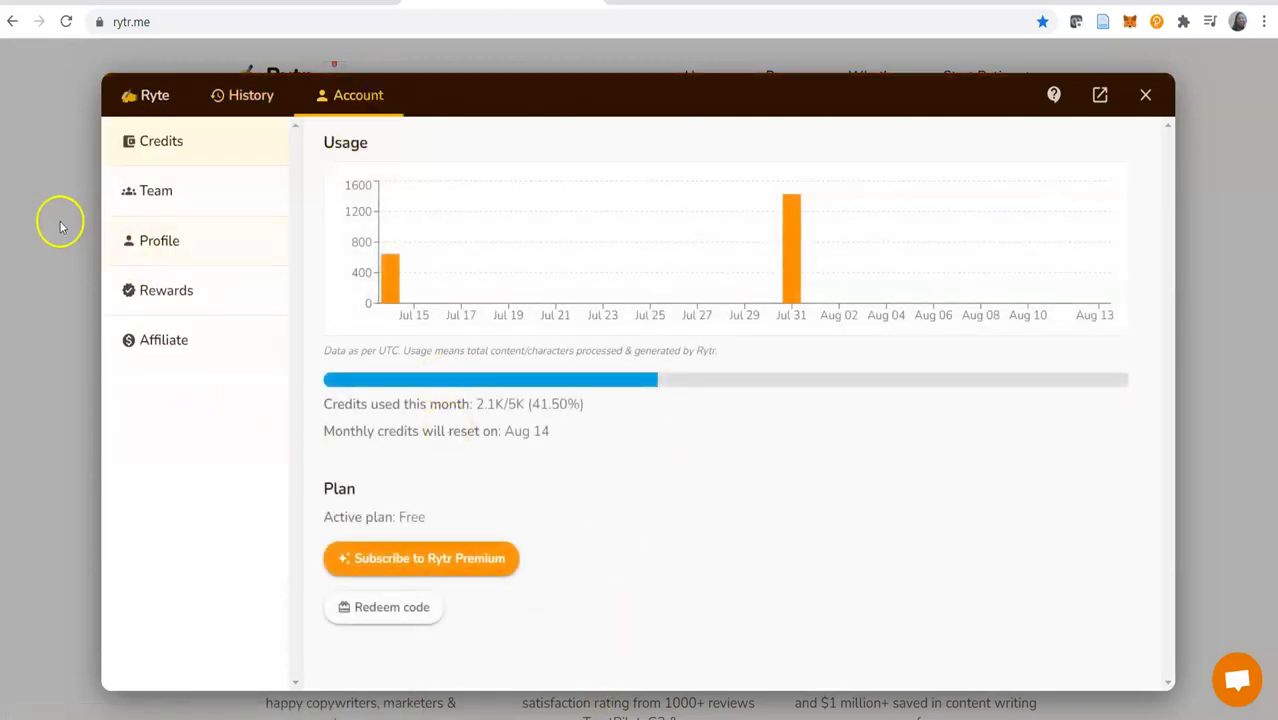
click(150, 97)
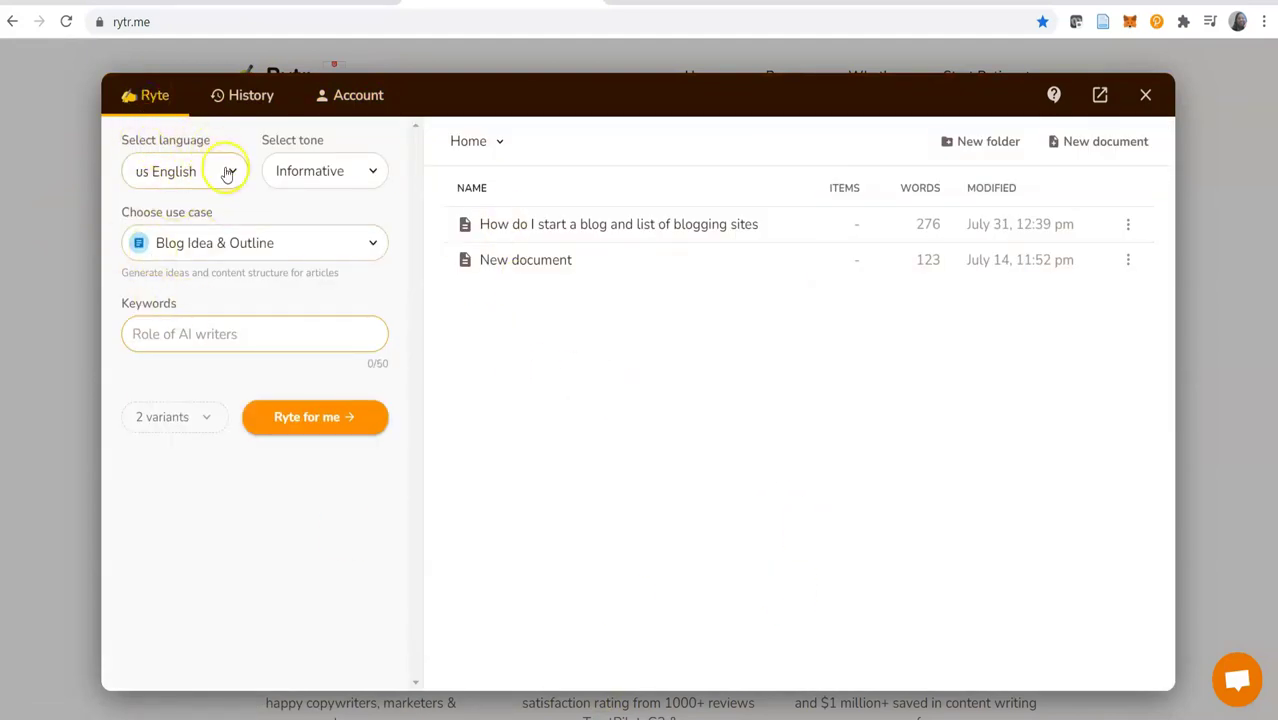
click(232, 175)
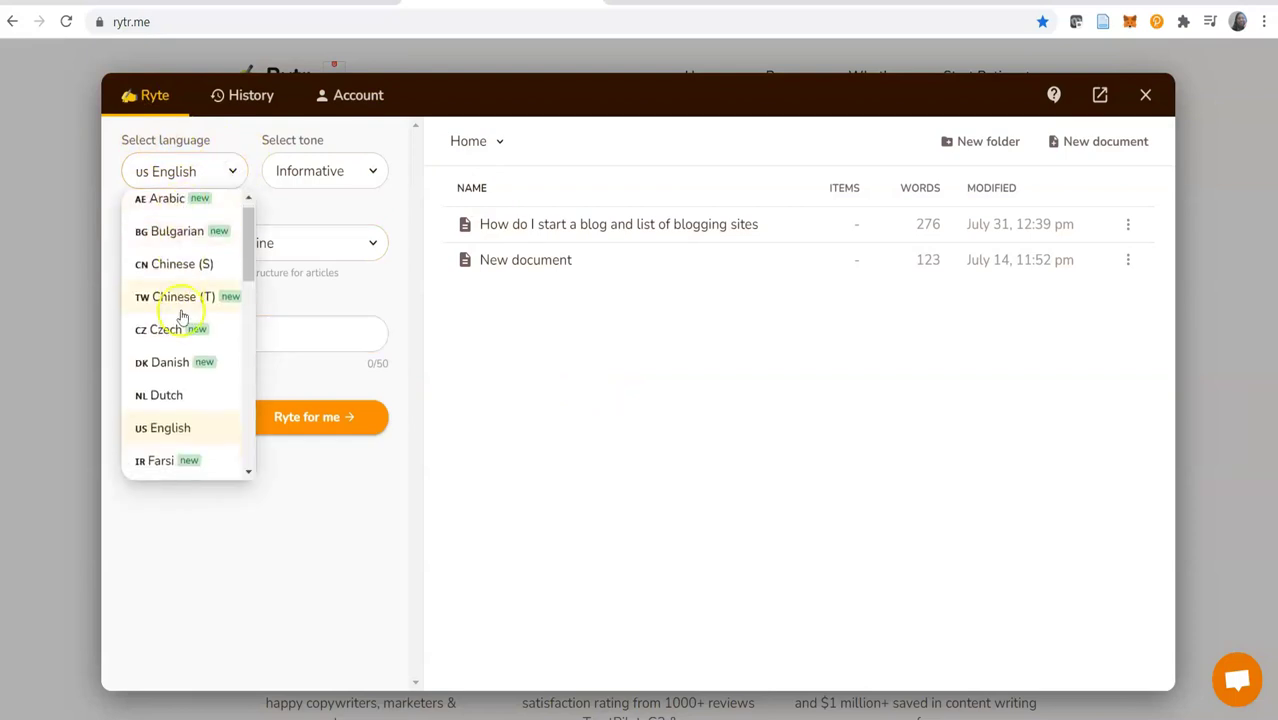
scroll(196, 368, down, 8)
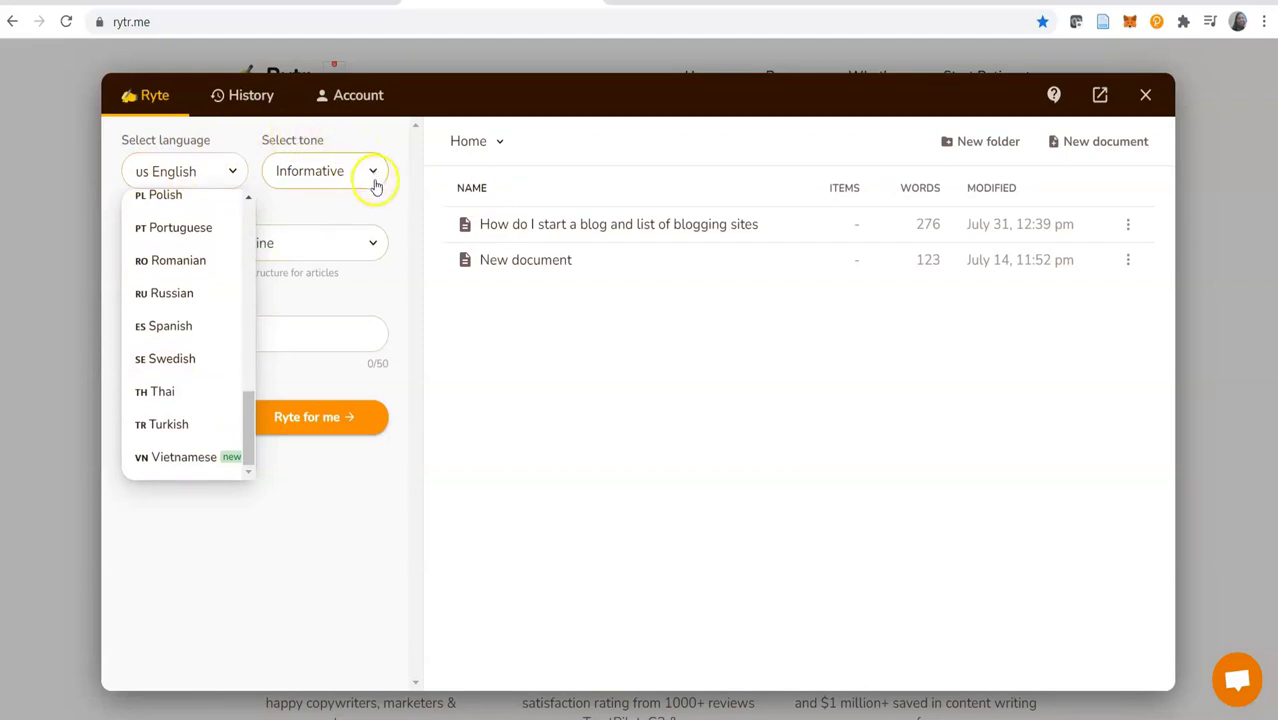
click(393, 206)
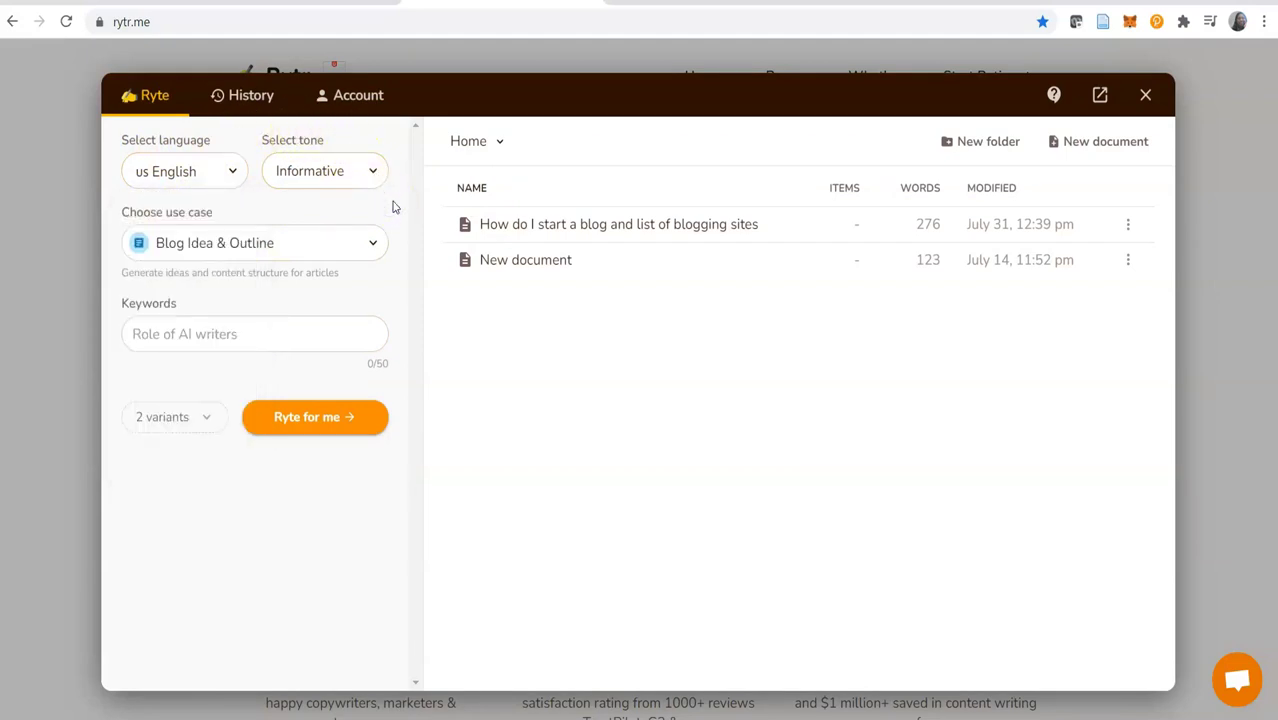
click(376, 171)
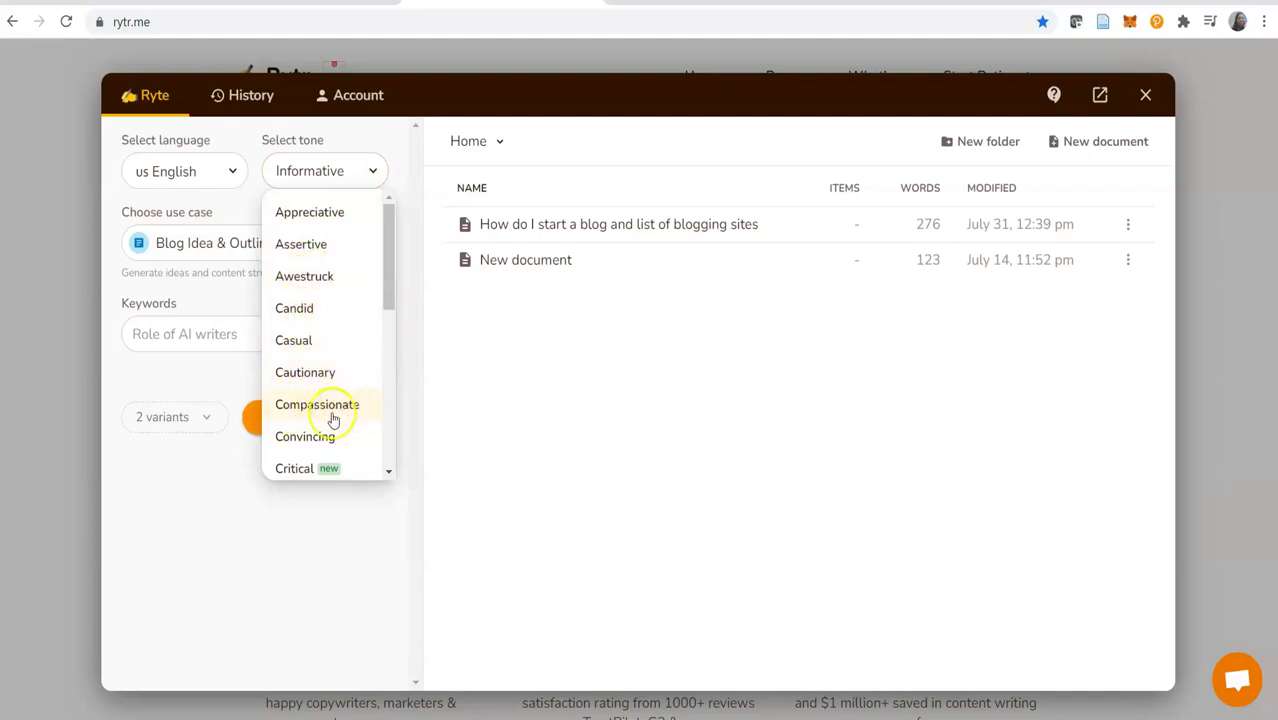
scroll(327, 432, down, 3)
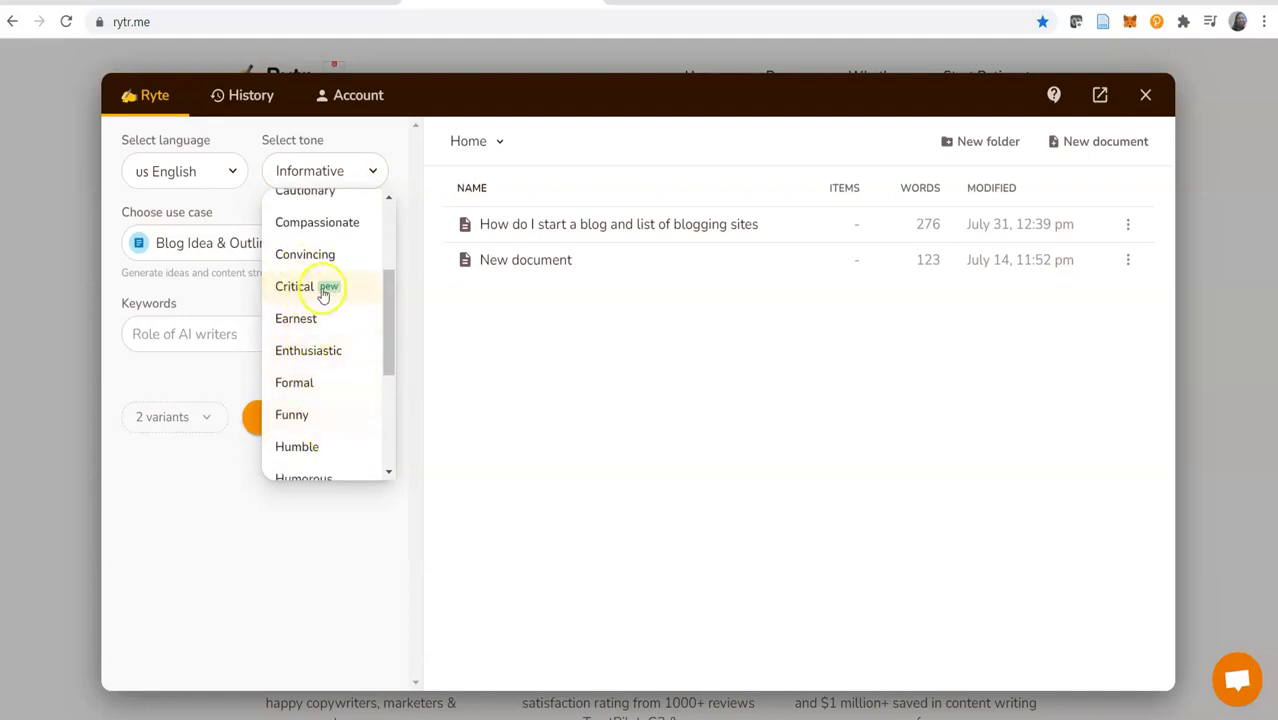
scroll(327, 314, down, 1)
scroll(325, 300, down, 3)
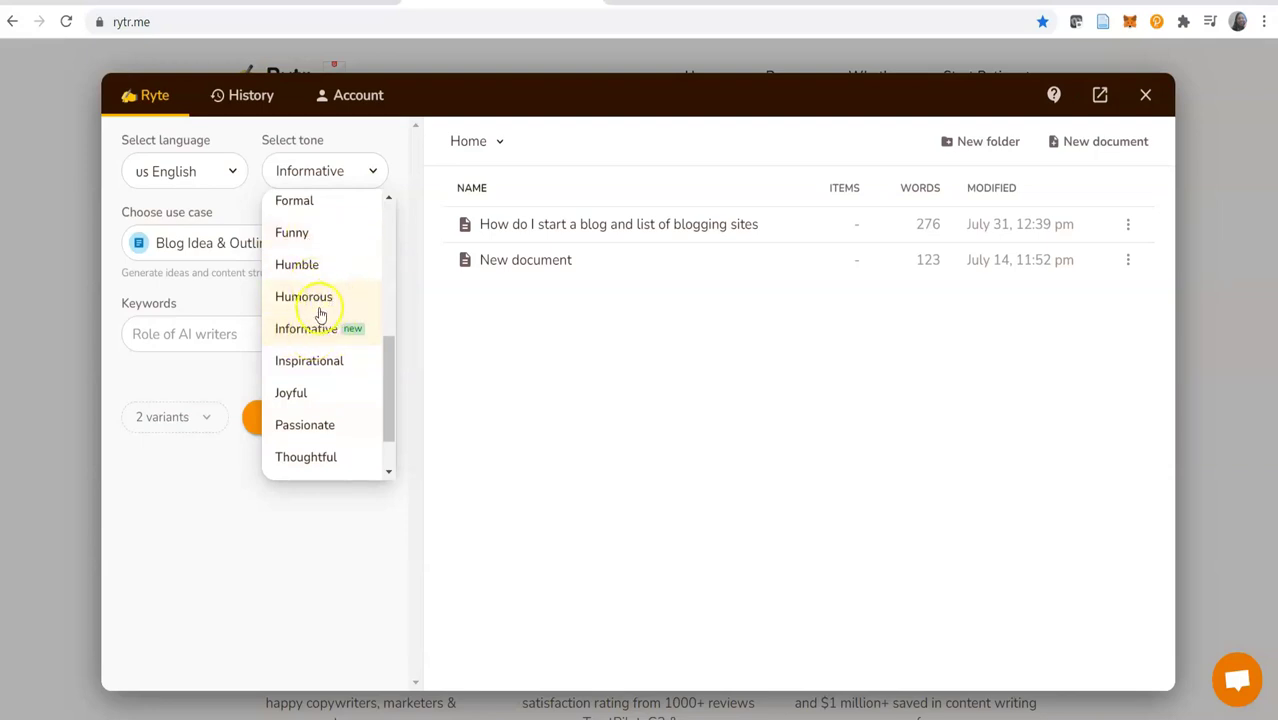
scroll(320, 330, down, 1)
scroll(320, 330, down, 1)
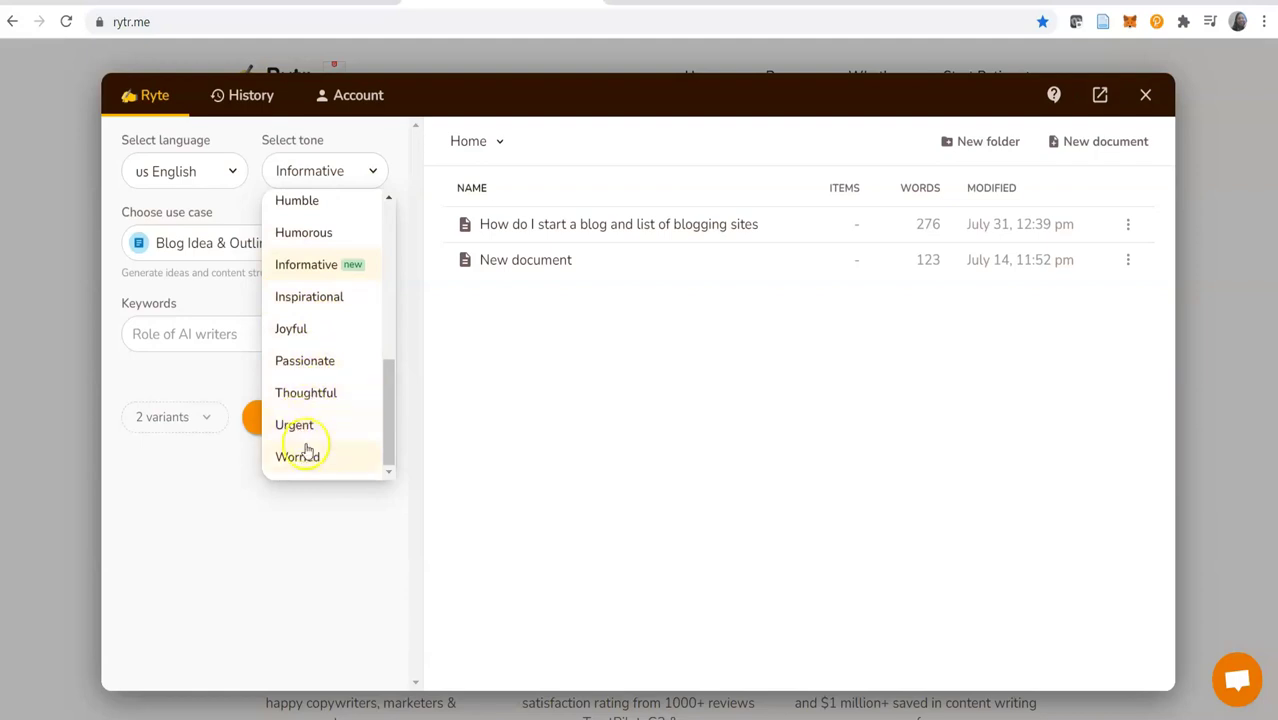
scroll(322, 392, up, 4)
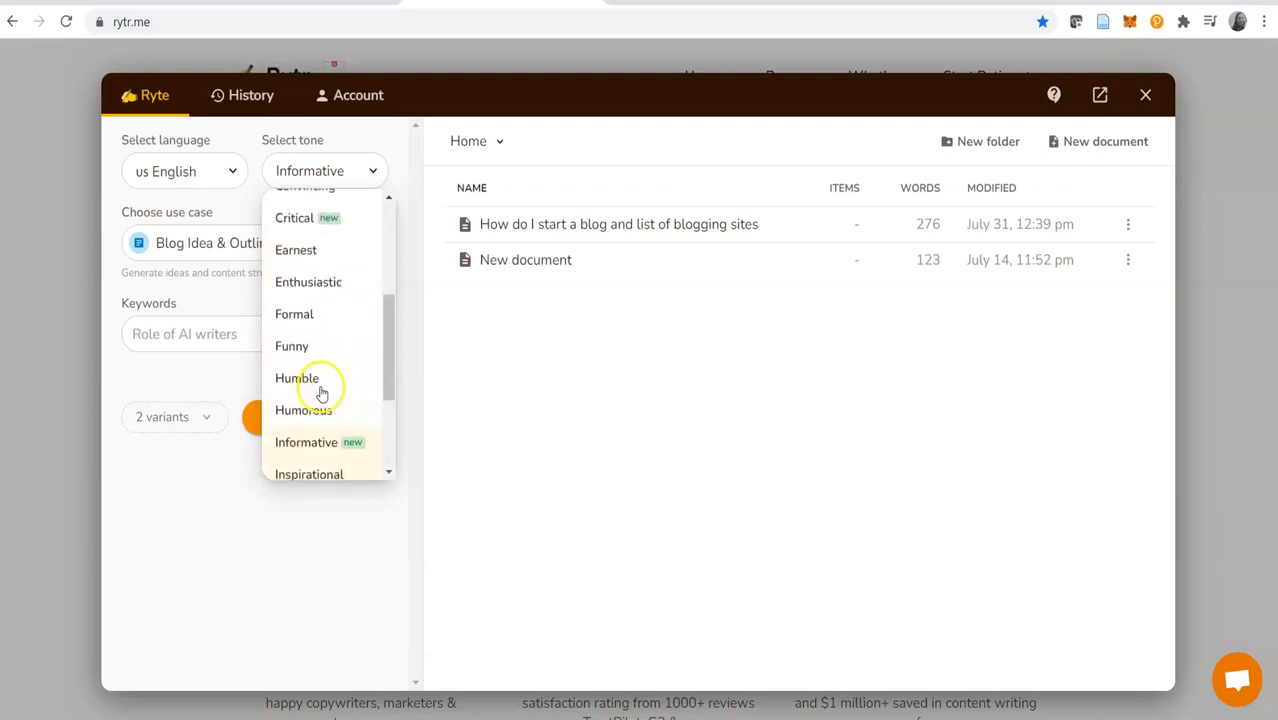
scroll(322, 395, up, 1)
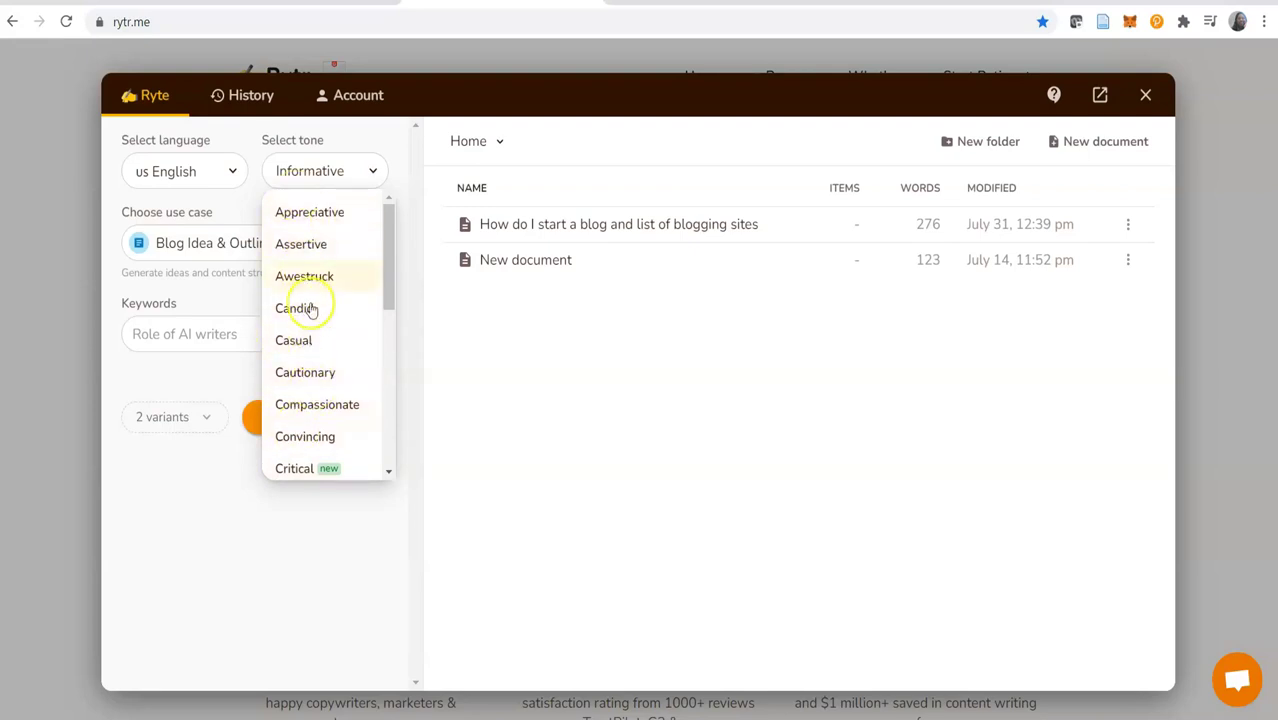
click(360, 545)
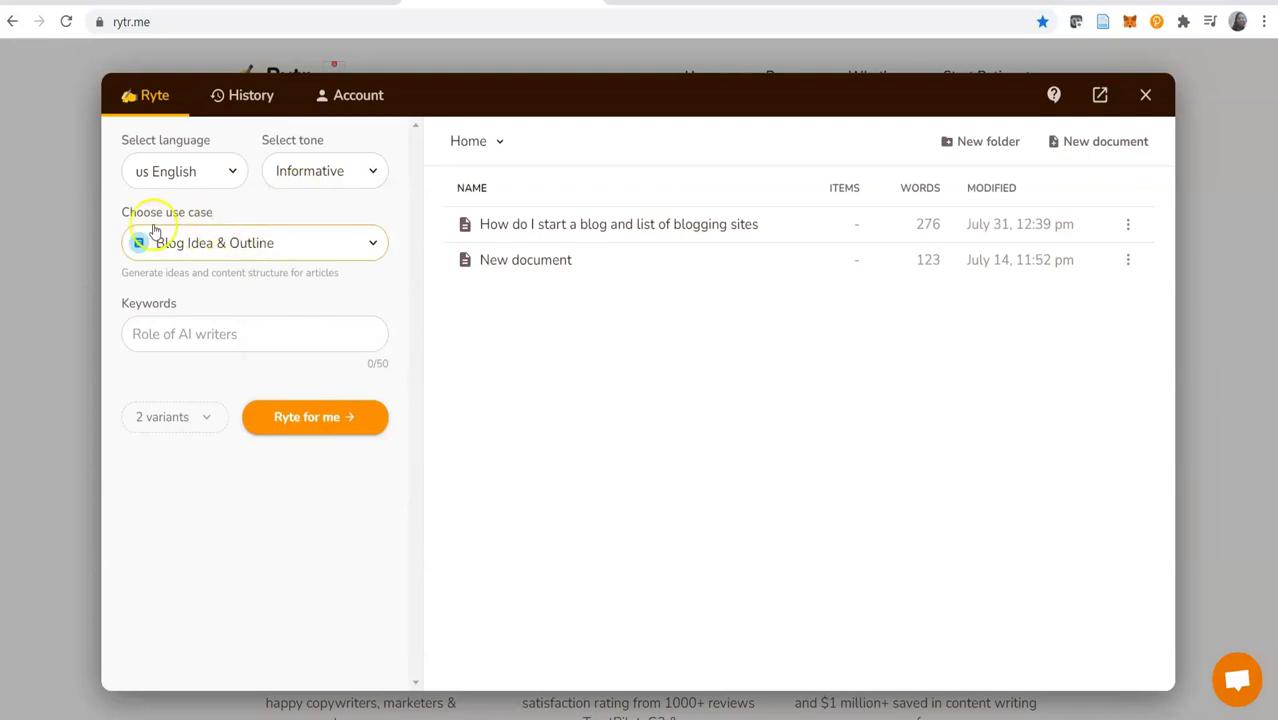
click(373, 245)
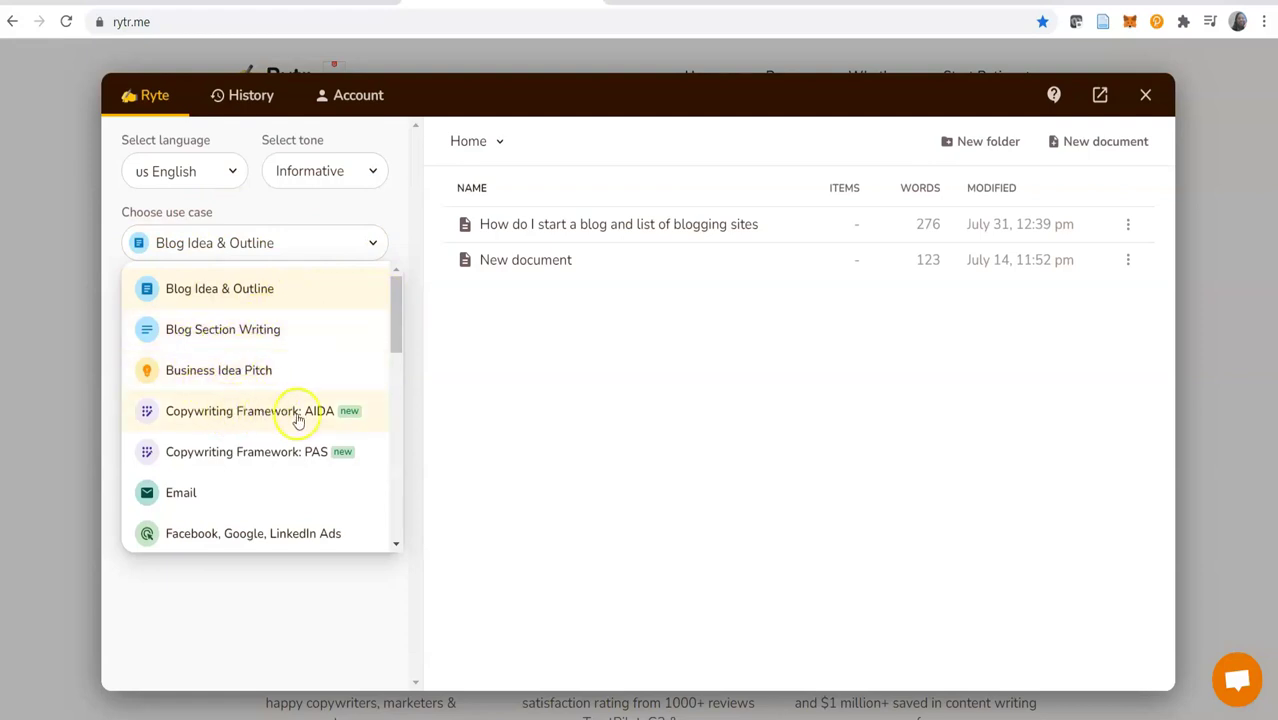
scroll(260, 420, down, 2)
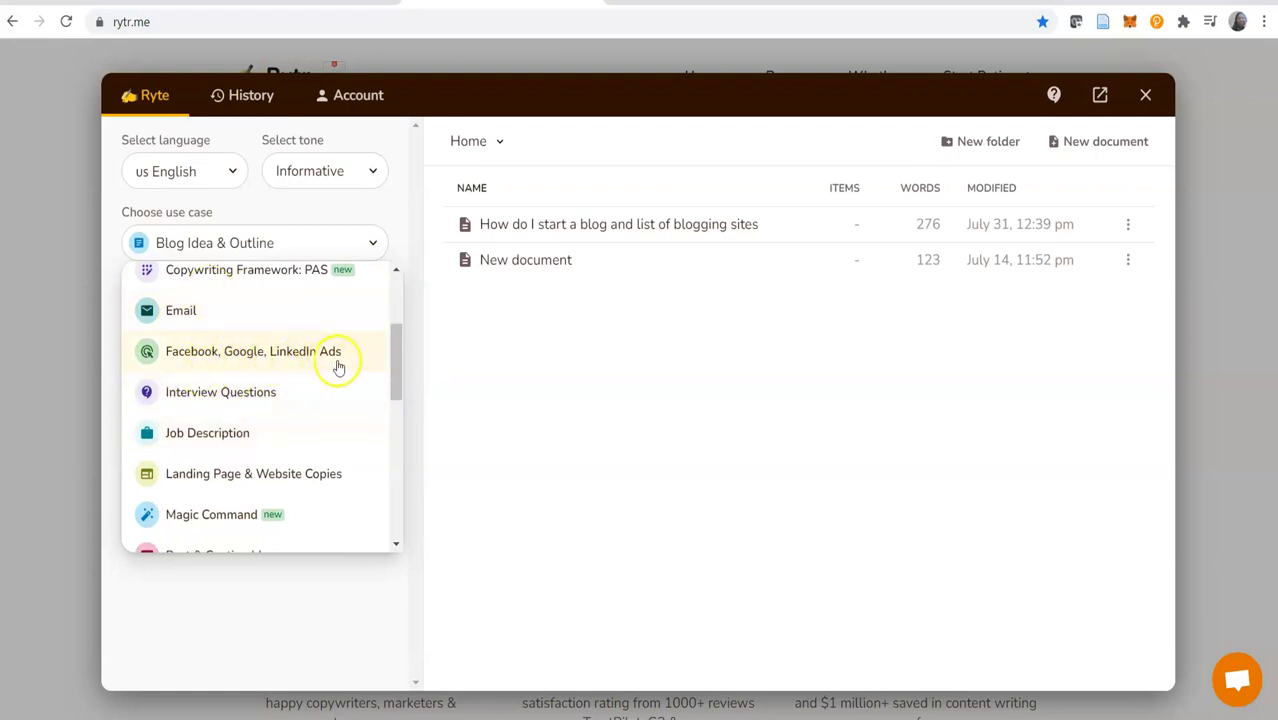
scroll(319, 370, down, 3)
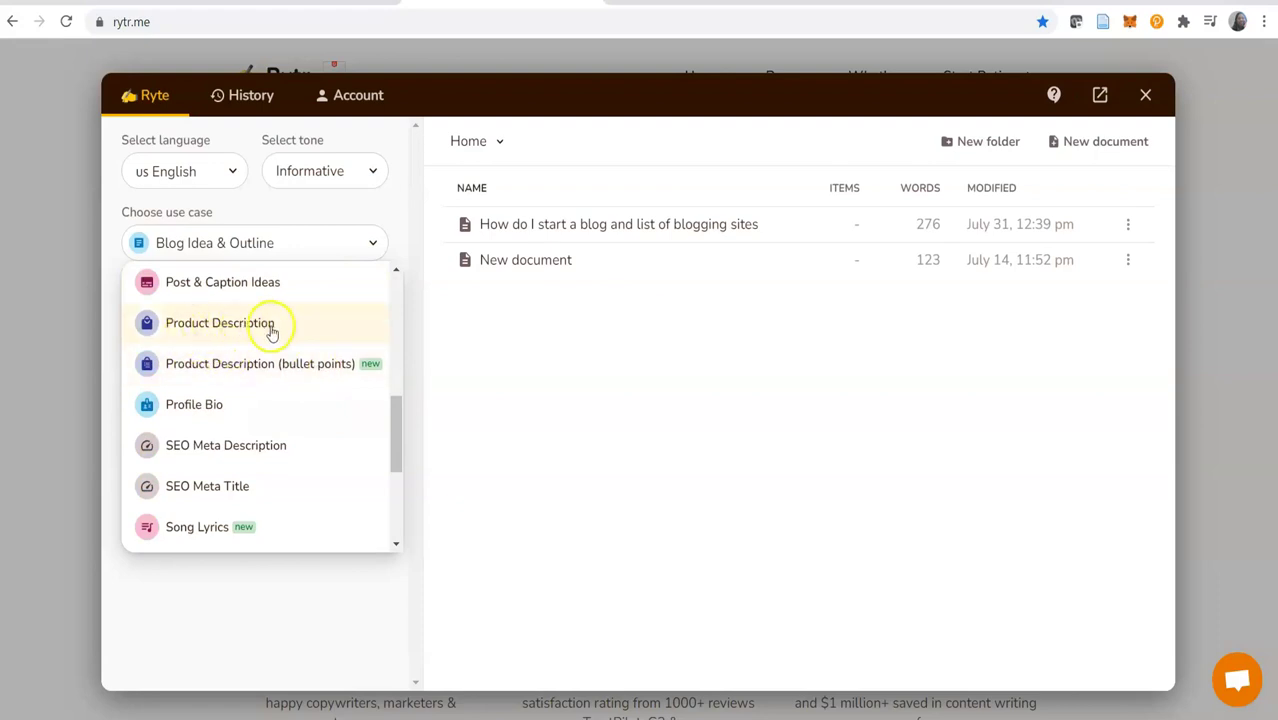
scroll(265, 334, down, 2)
scroll(268, 332, up, 2)
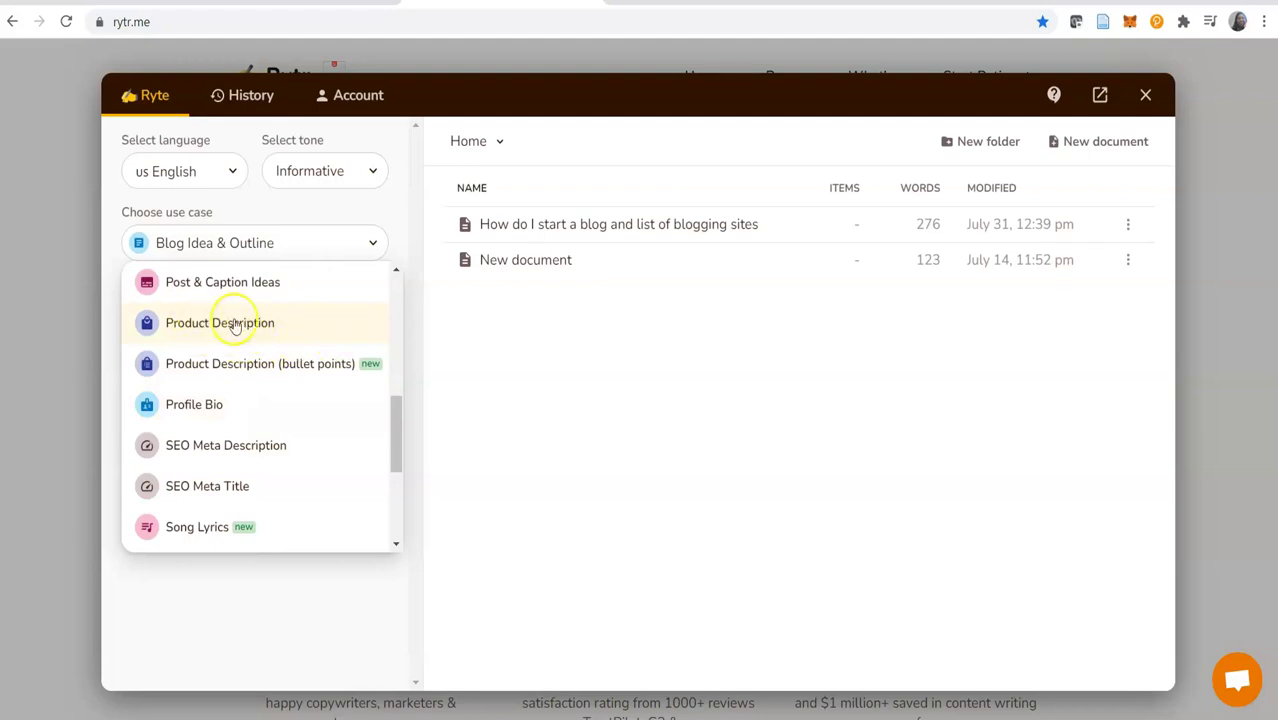
scroll(240, 345, down, 2)
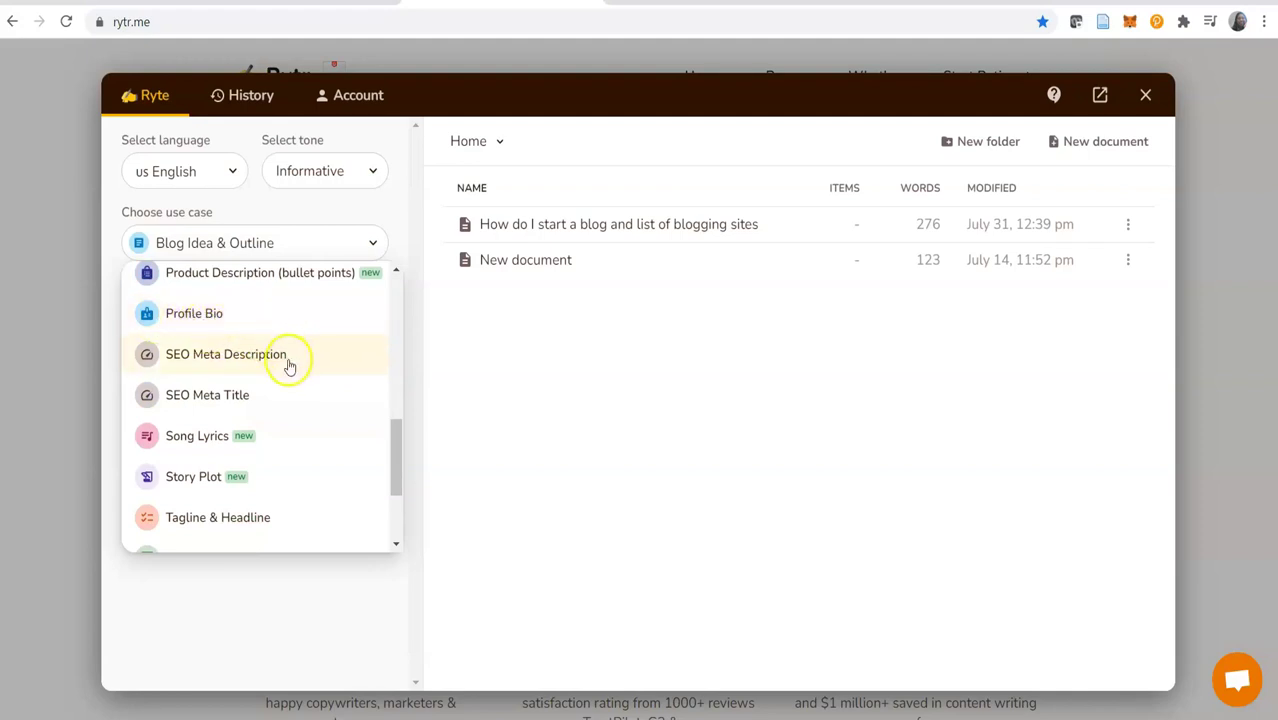
scroll(288, 365, down, 2)
scroll(213, 330, down, 2)
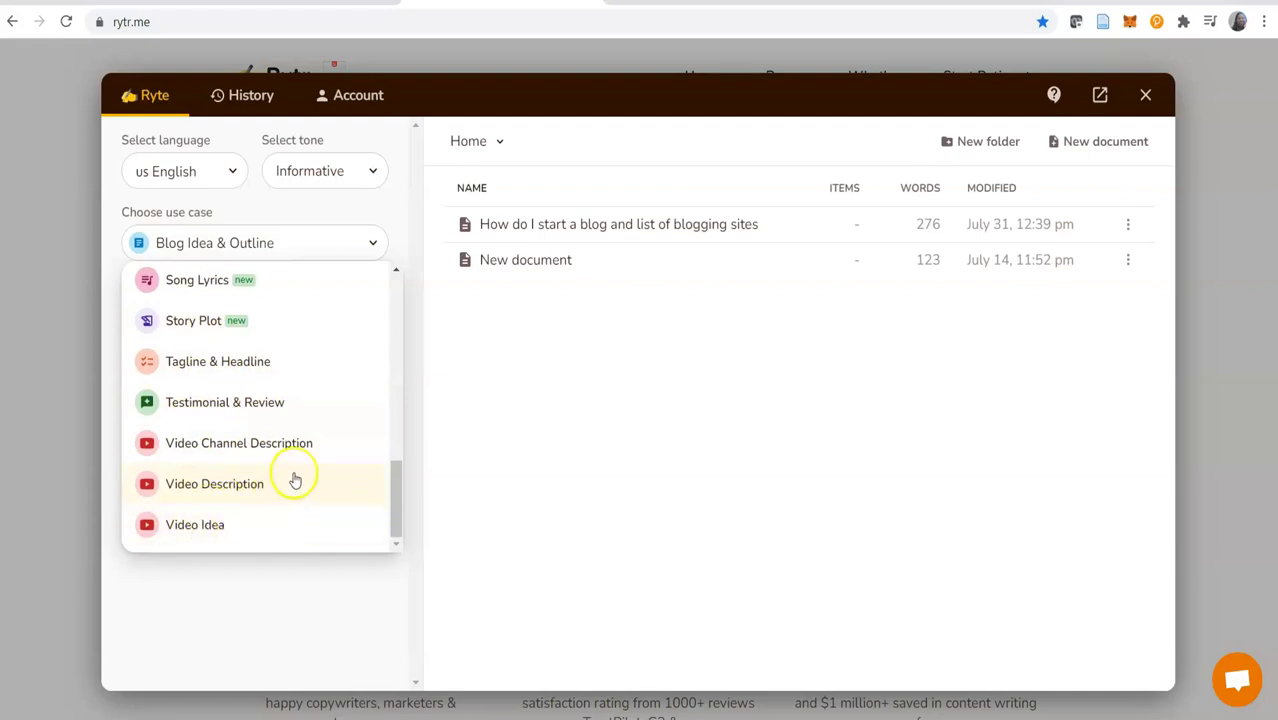
scroll(294, 475, up, 10)
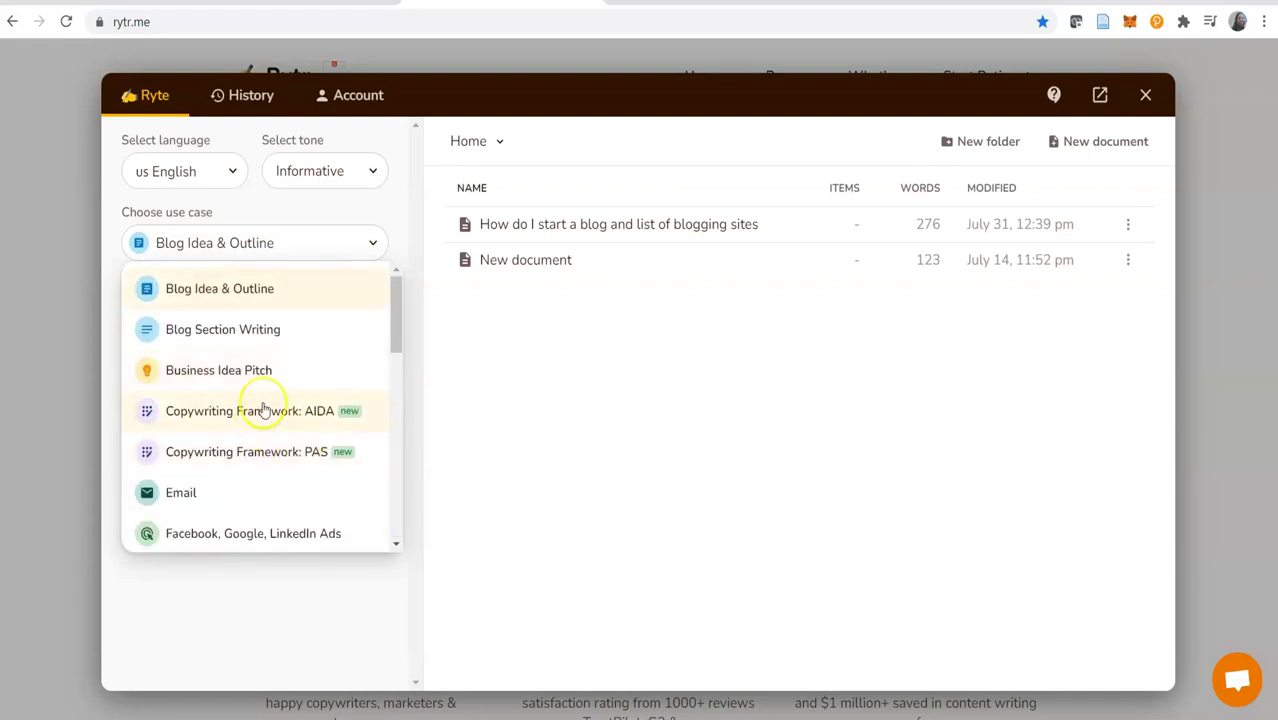
click(351, 612)
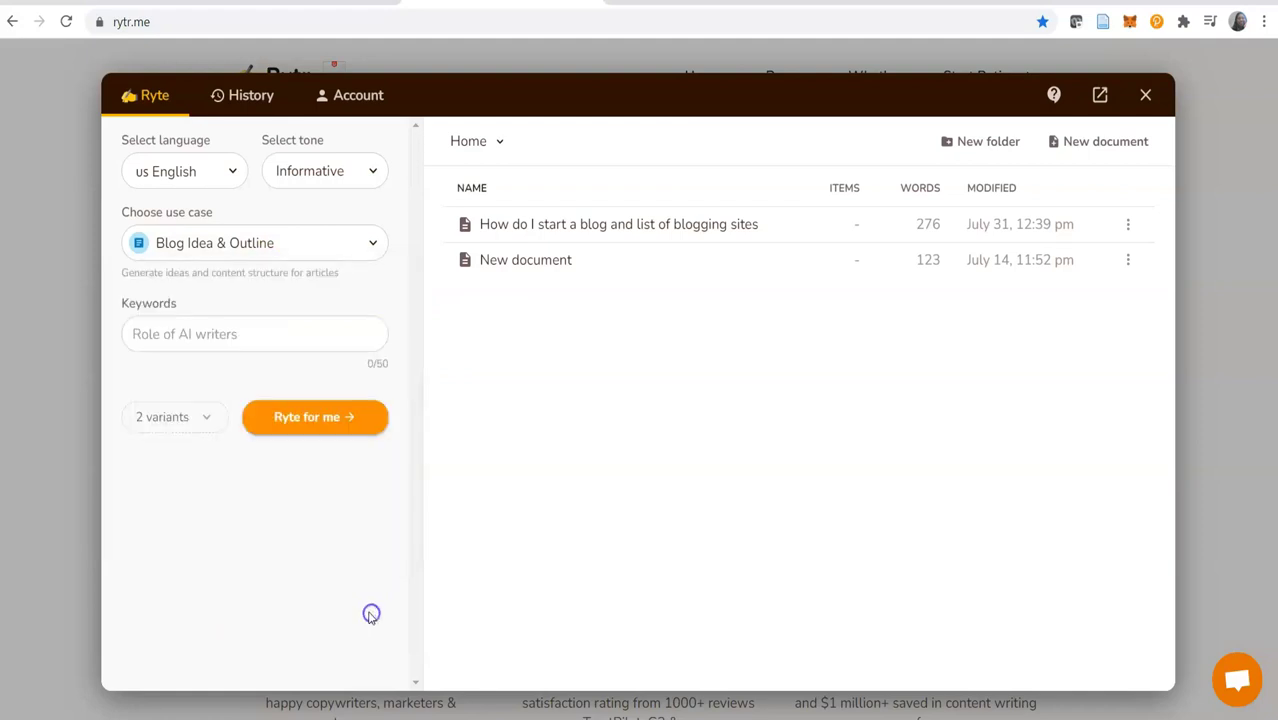
Step: Enter 'How to start affiliate marketing' as the keyword and keep 2 variants
click(168, 337)
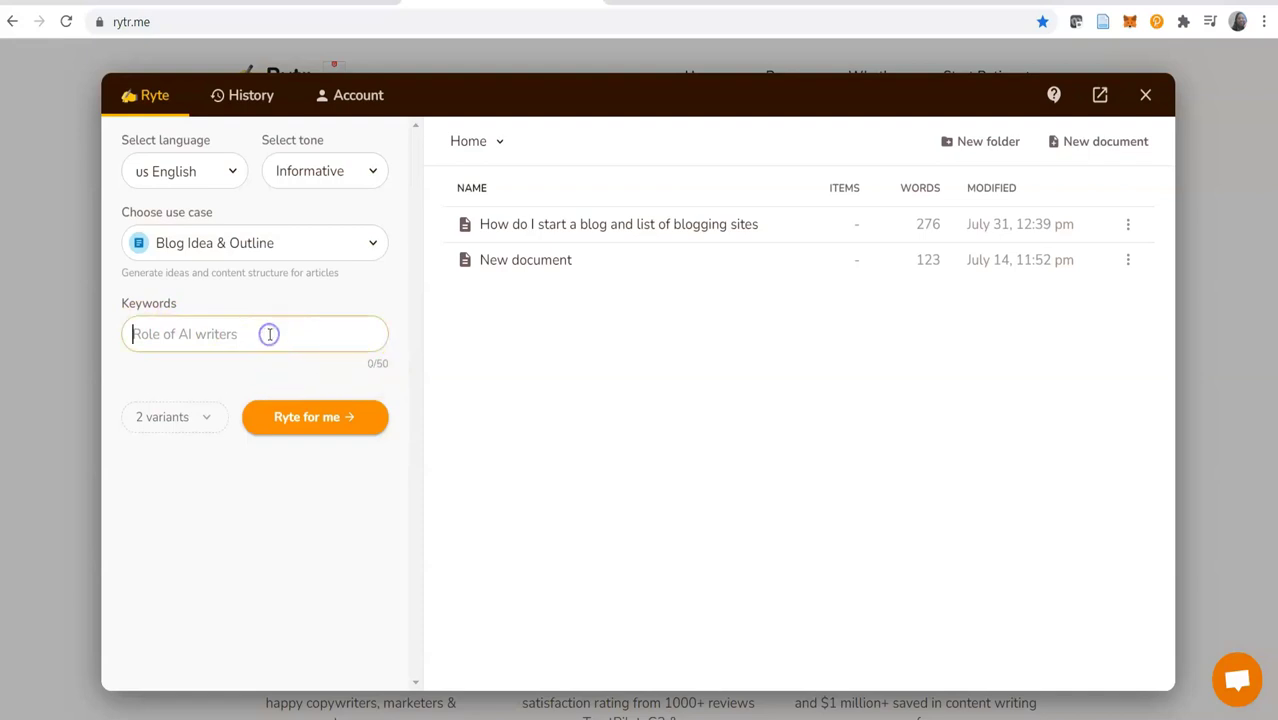
text(How to start affili)
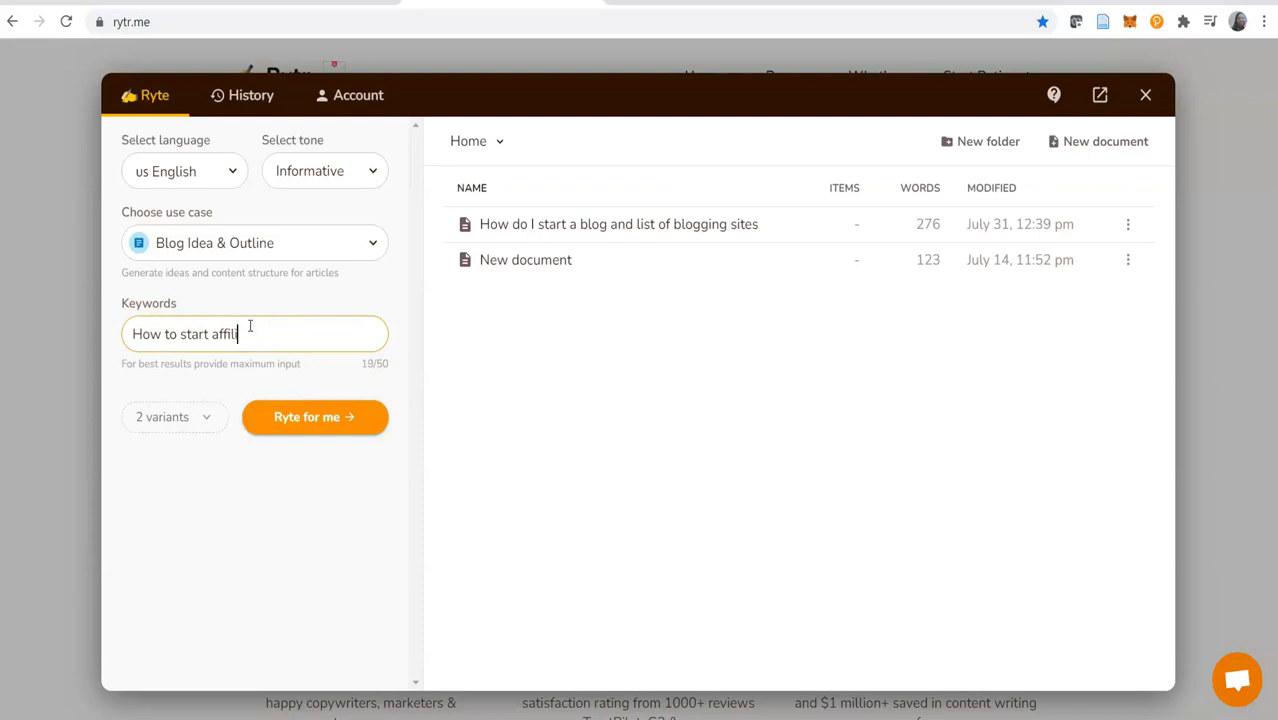
text(ate marketing)
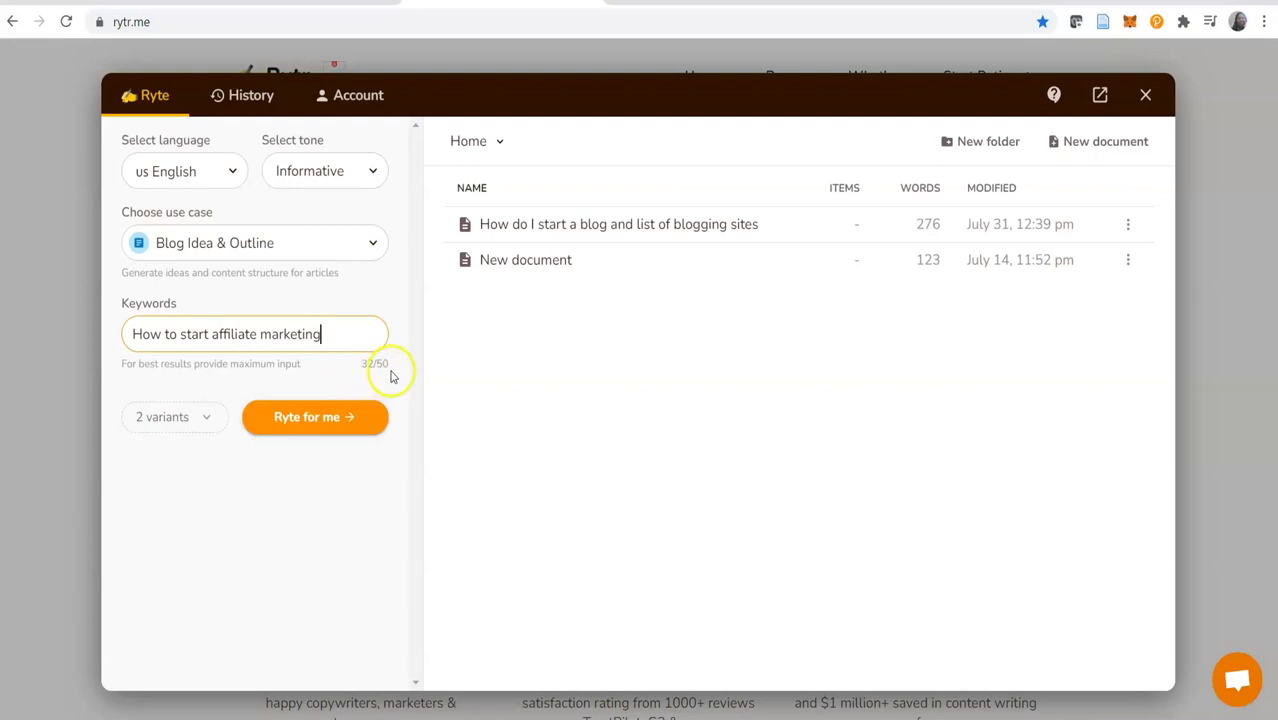
click(209, 420)
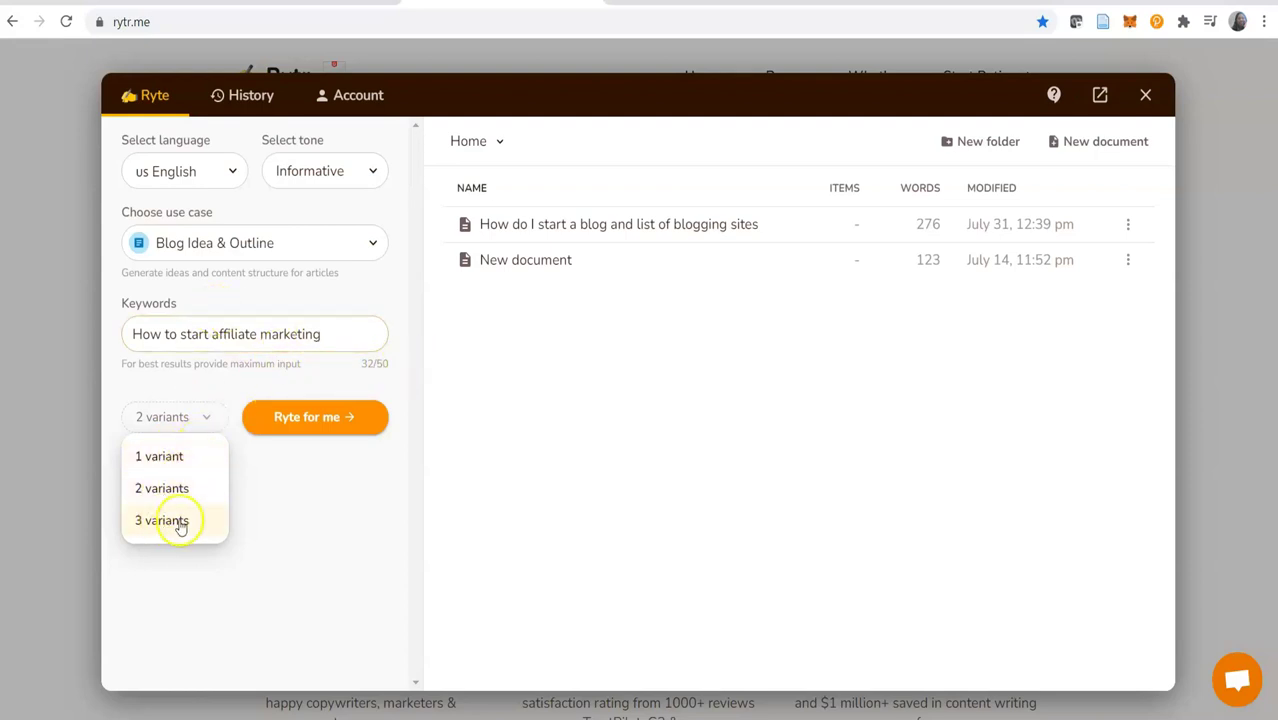
click(174, 490)
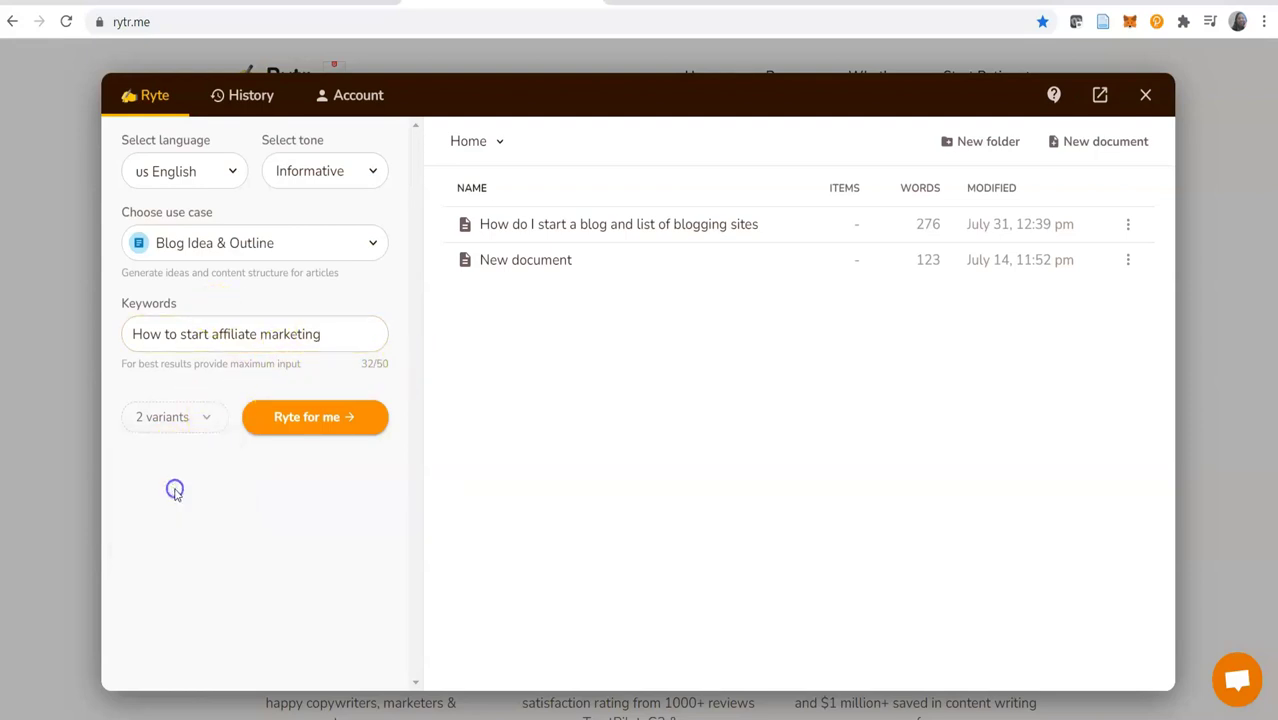
Step: Generate the blog outline with 'Ryte for me' and review the two generated outlines
click(314, 424)
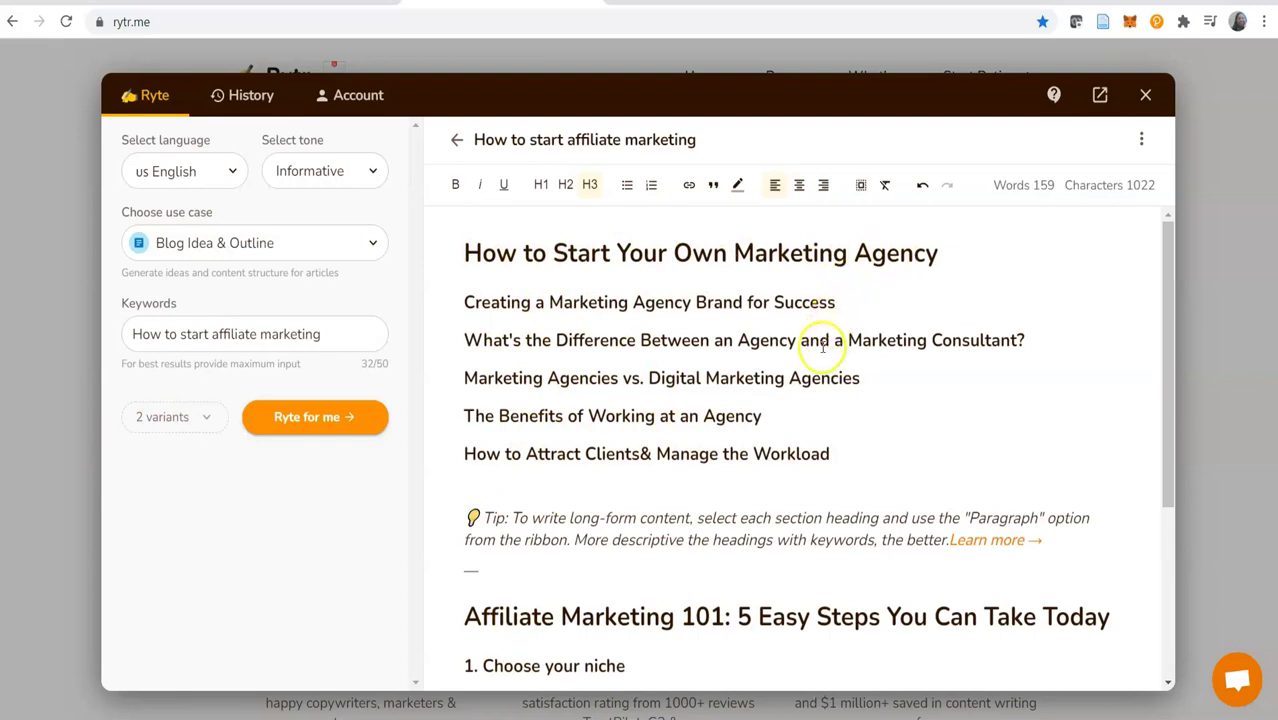
scroll(820, 367, down, 1)
scroll(820, 369, down, 1)
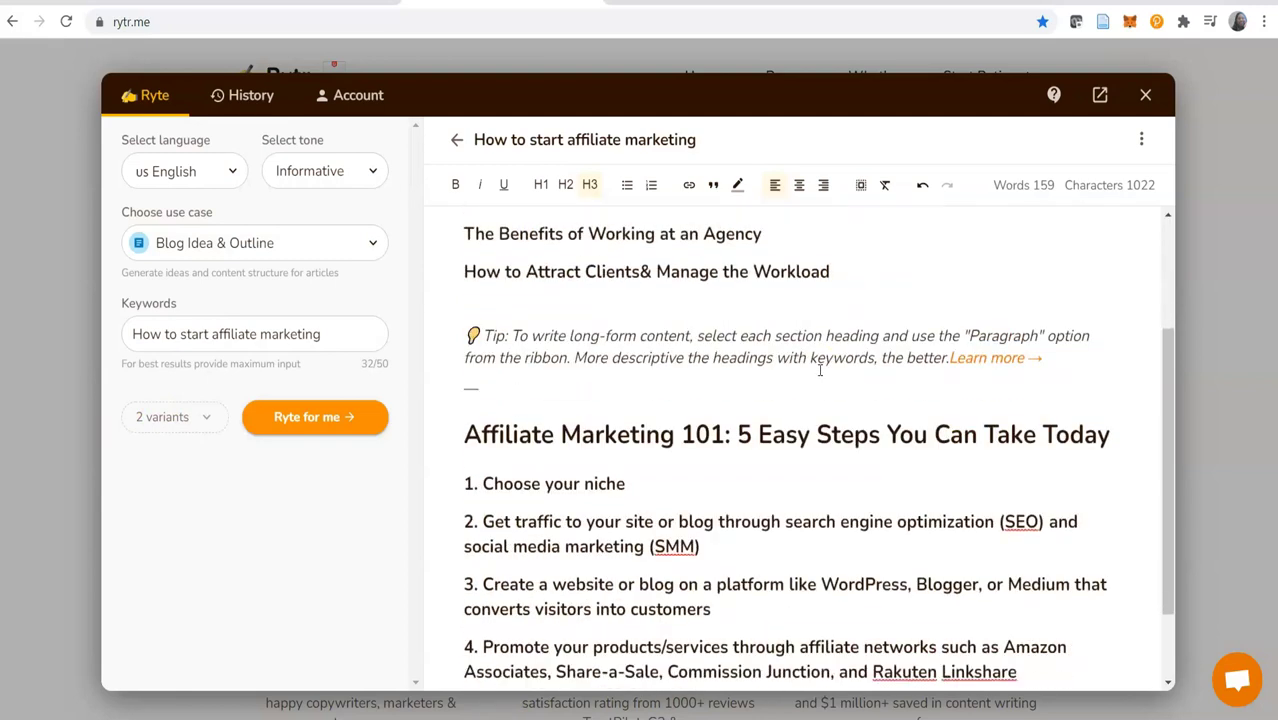
scroll(820, 369, down, 1)
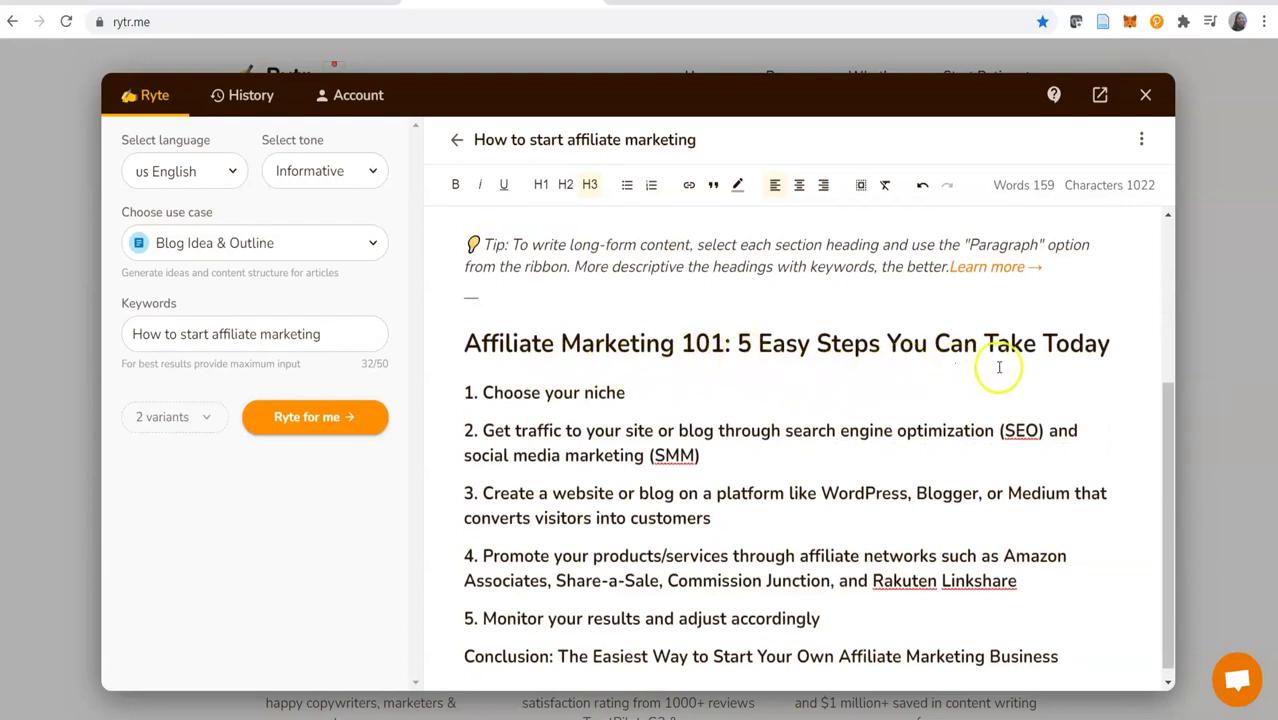
scroll(733, 410, up, 1)
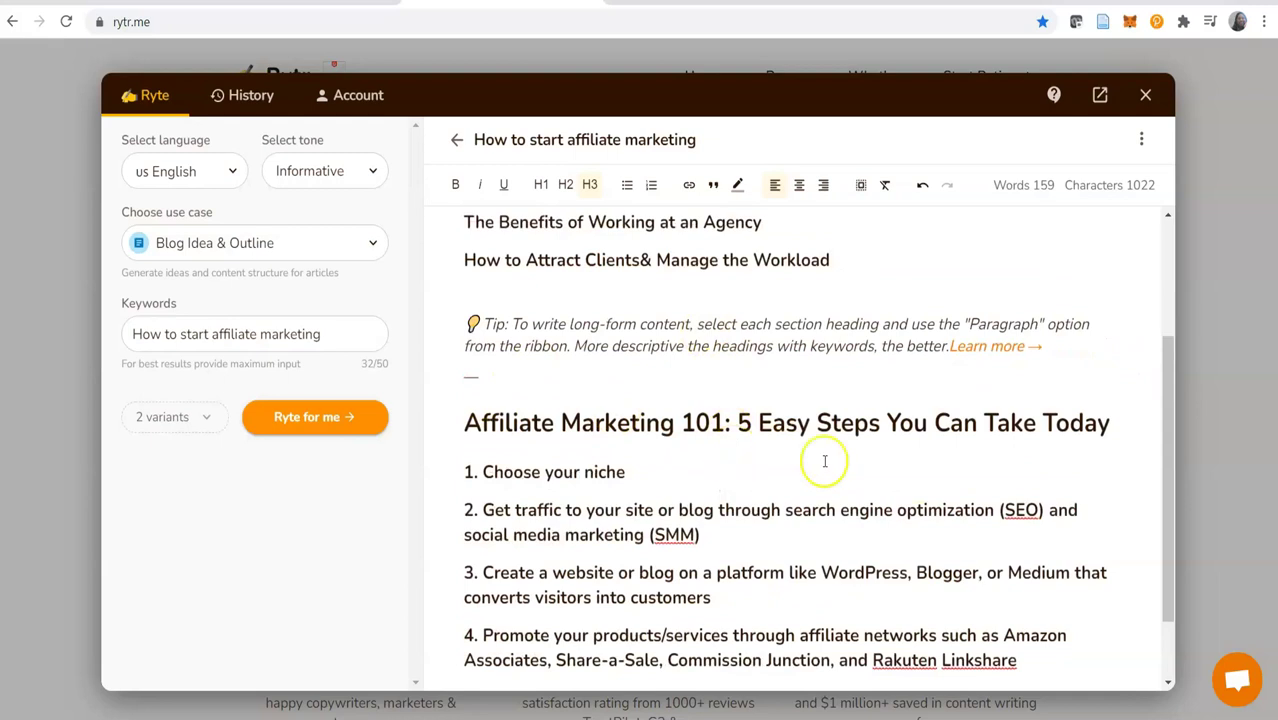
scroll(658, 468, down, 1)
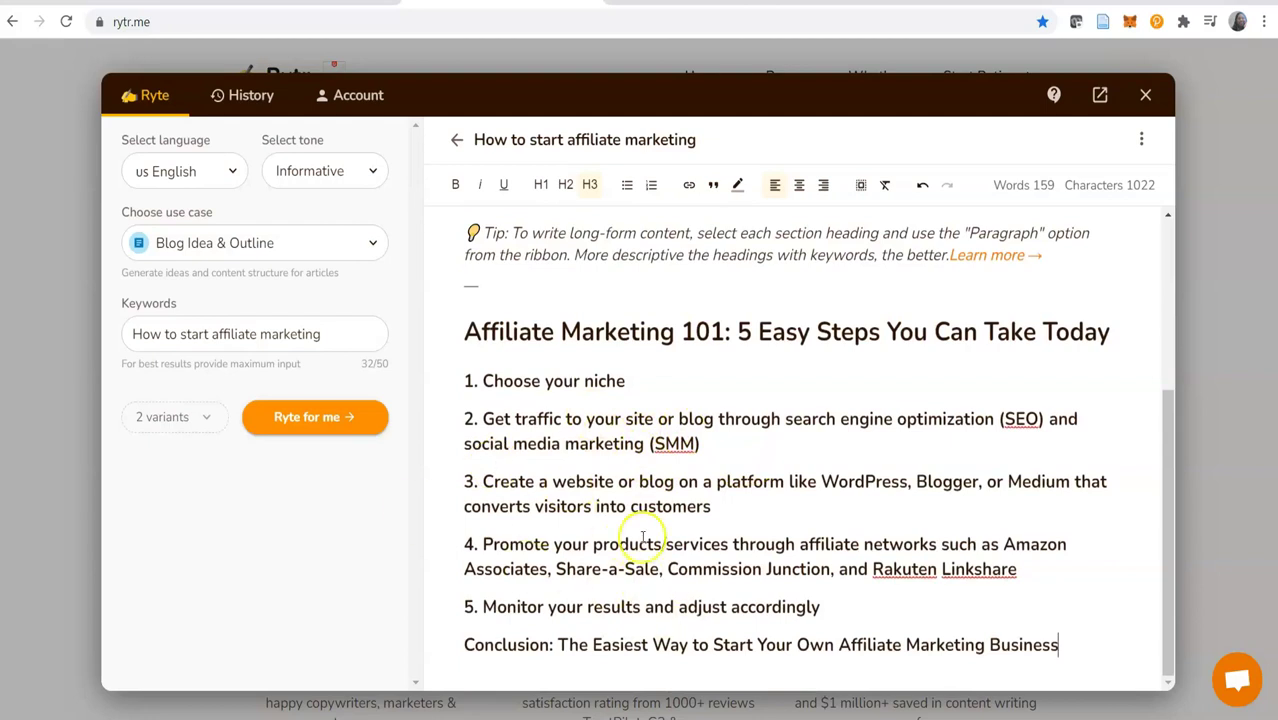
scroll(640, 530, up, 3)
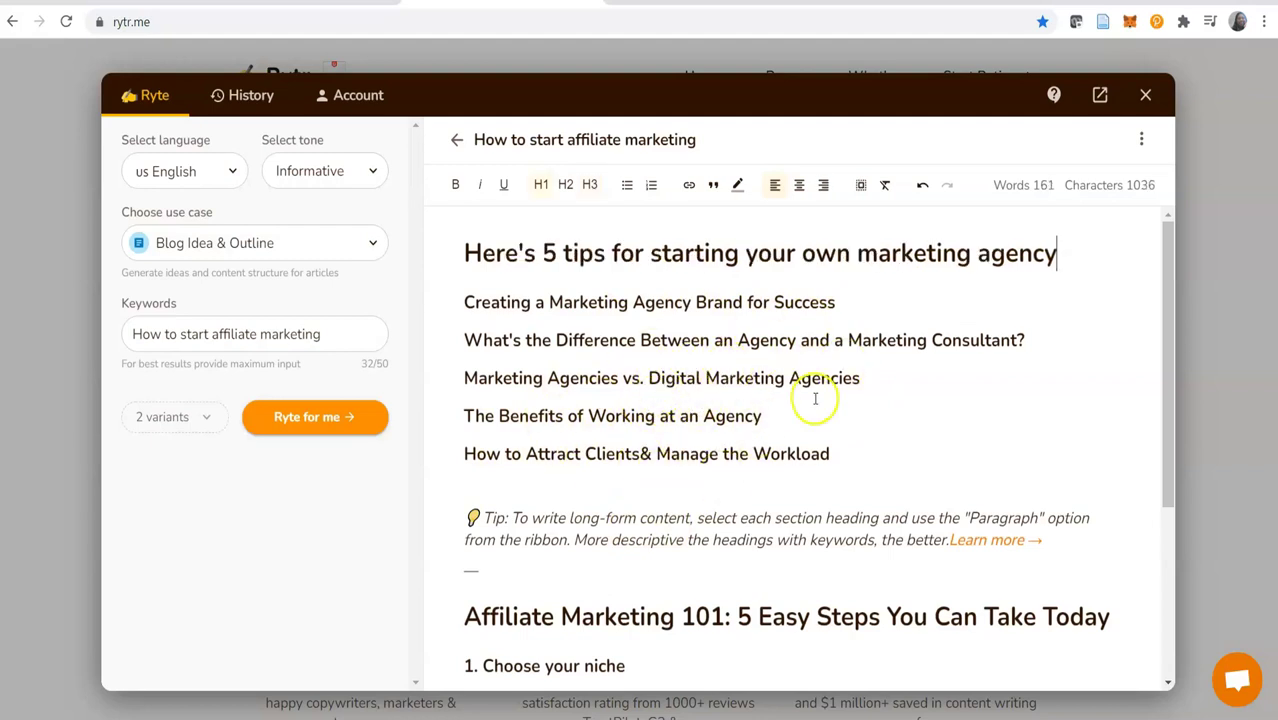
scroll(815, 399, down, 3)
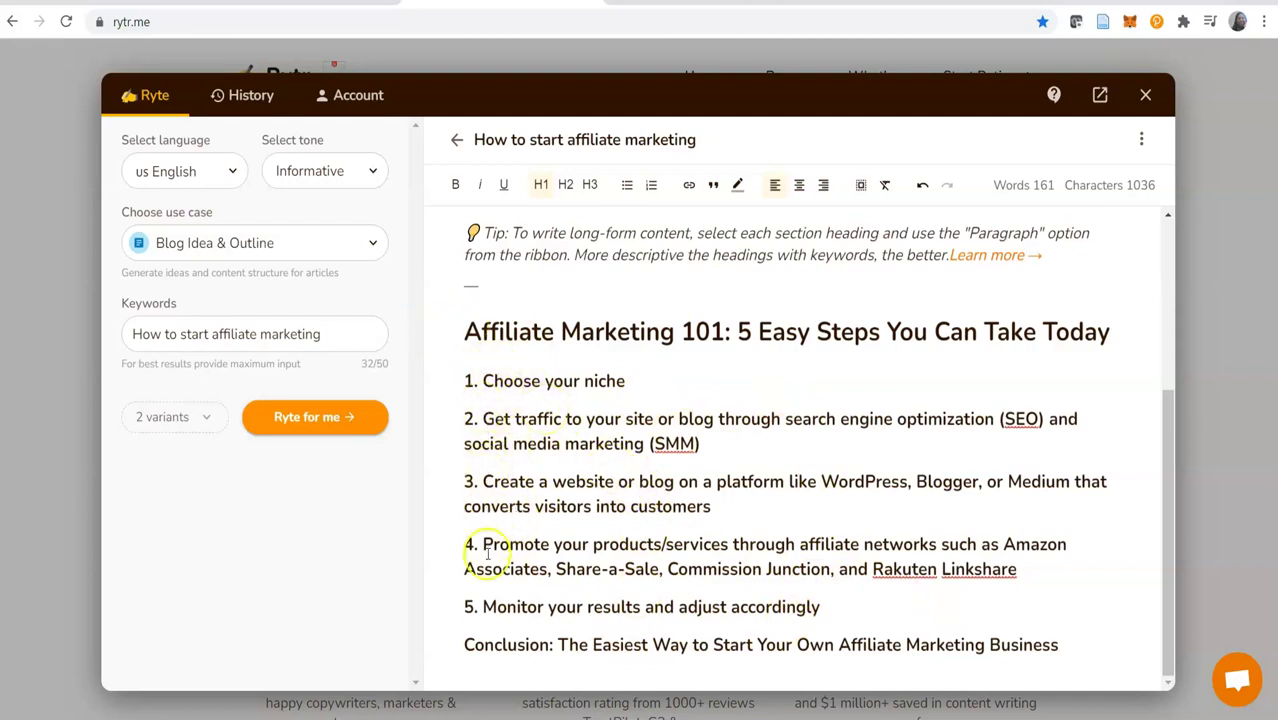
click(470, 372)
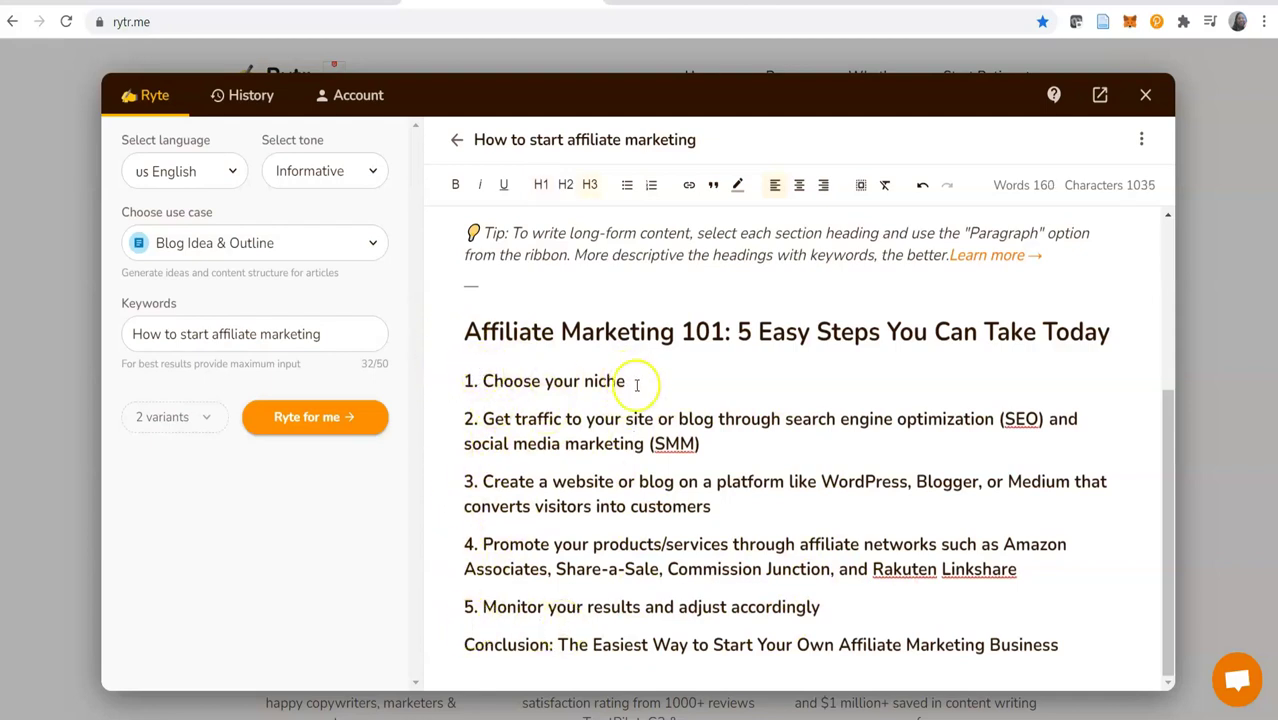
drag(626, 381, 486, 391)
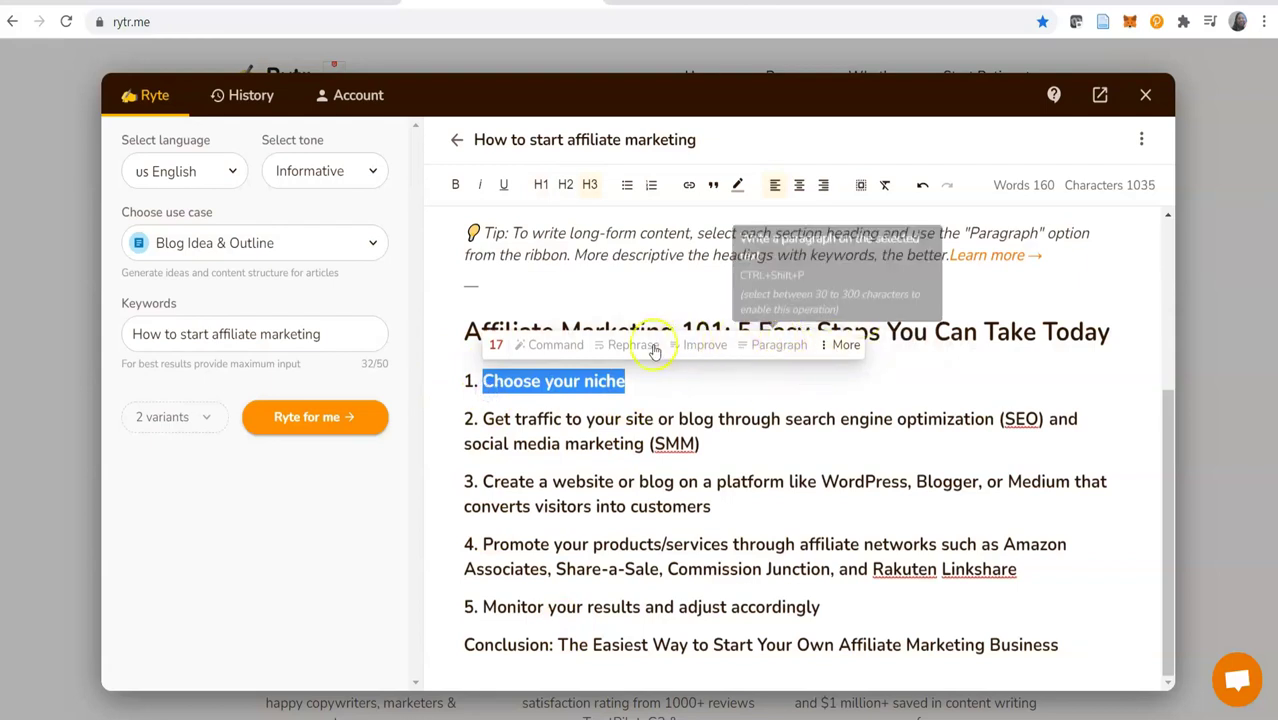
mouse_move(497, 350)
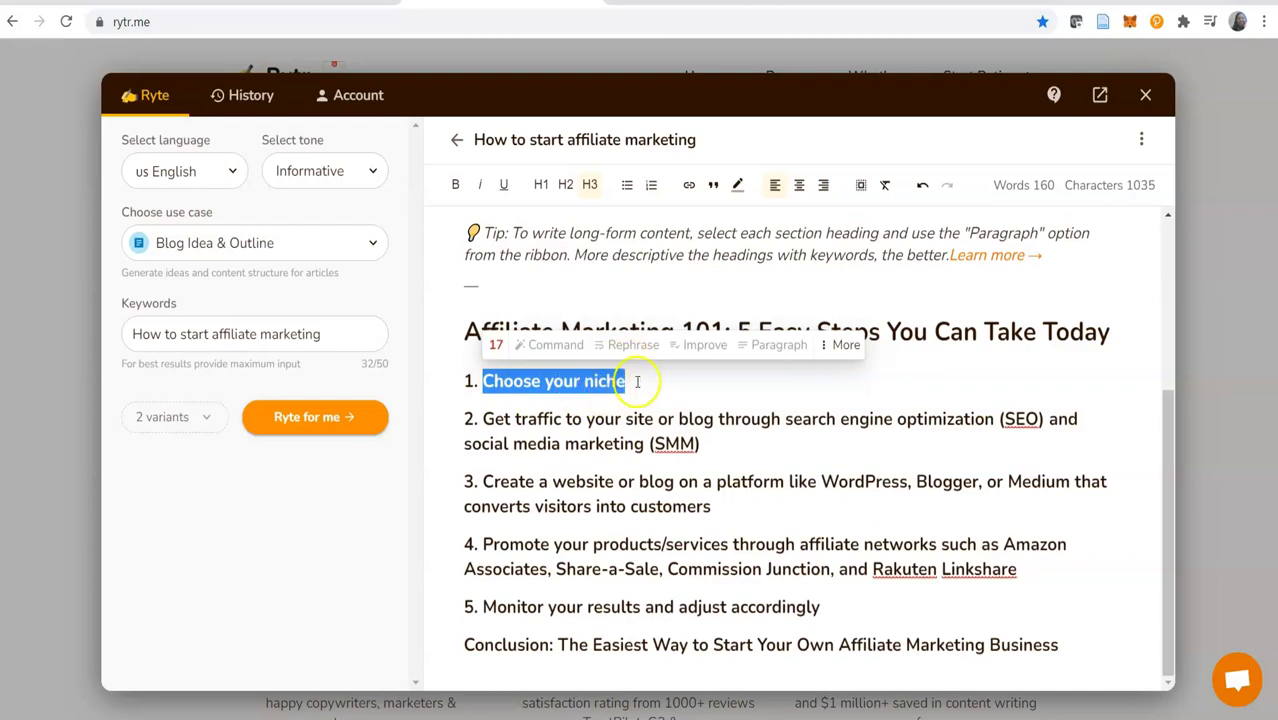
click(633, 381)
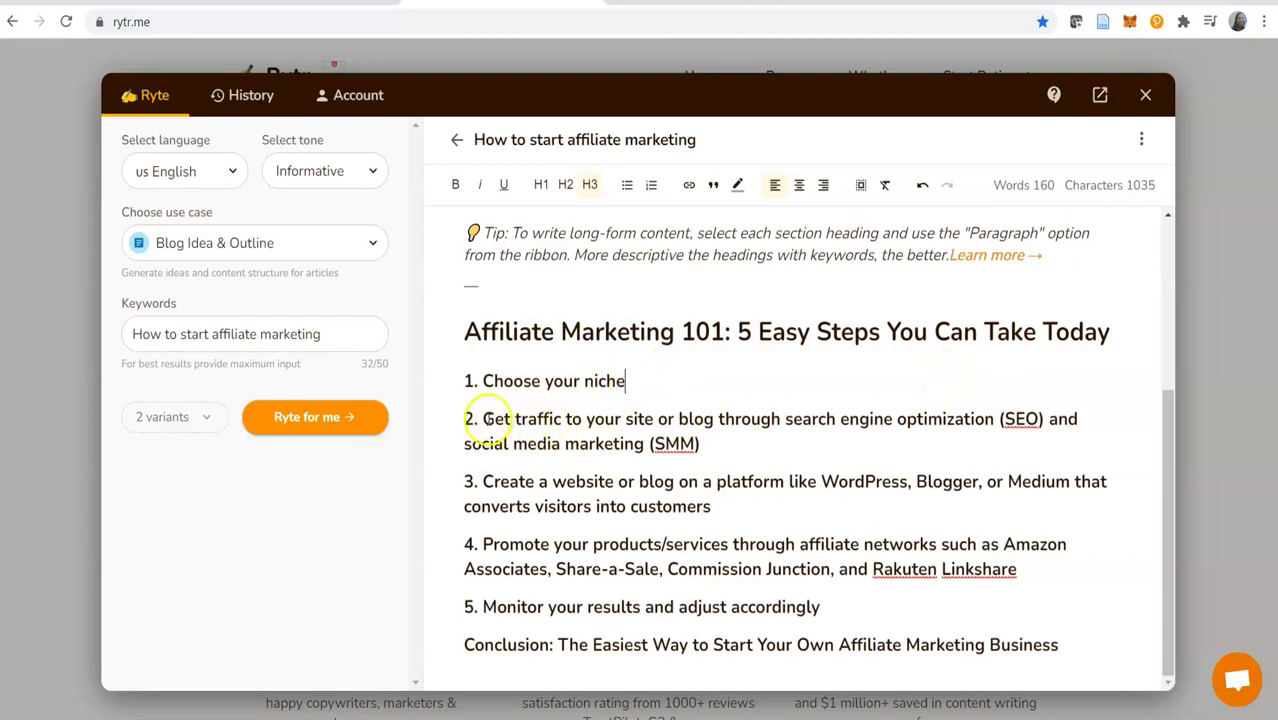
Step: Generate Paragraph content on SEO and social media marketing from the step 2 heading
drag(484, 419, 712, 443)
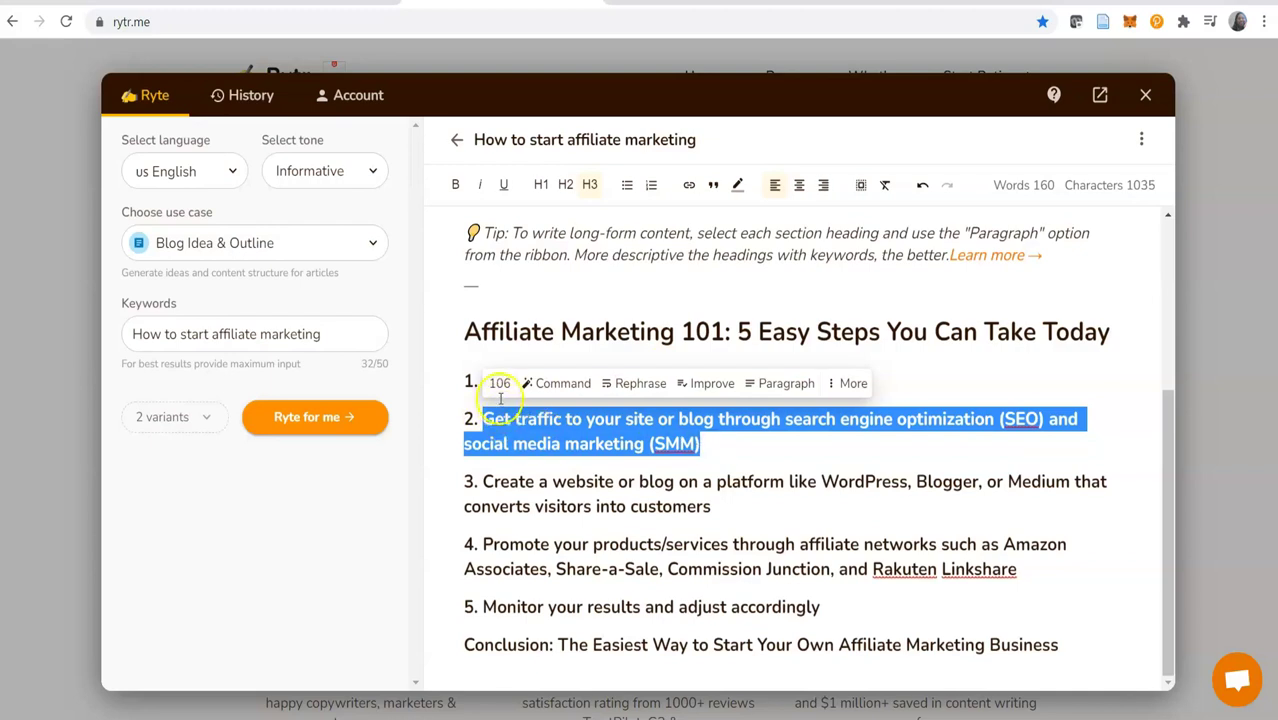
mouse_move(503, 388)
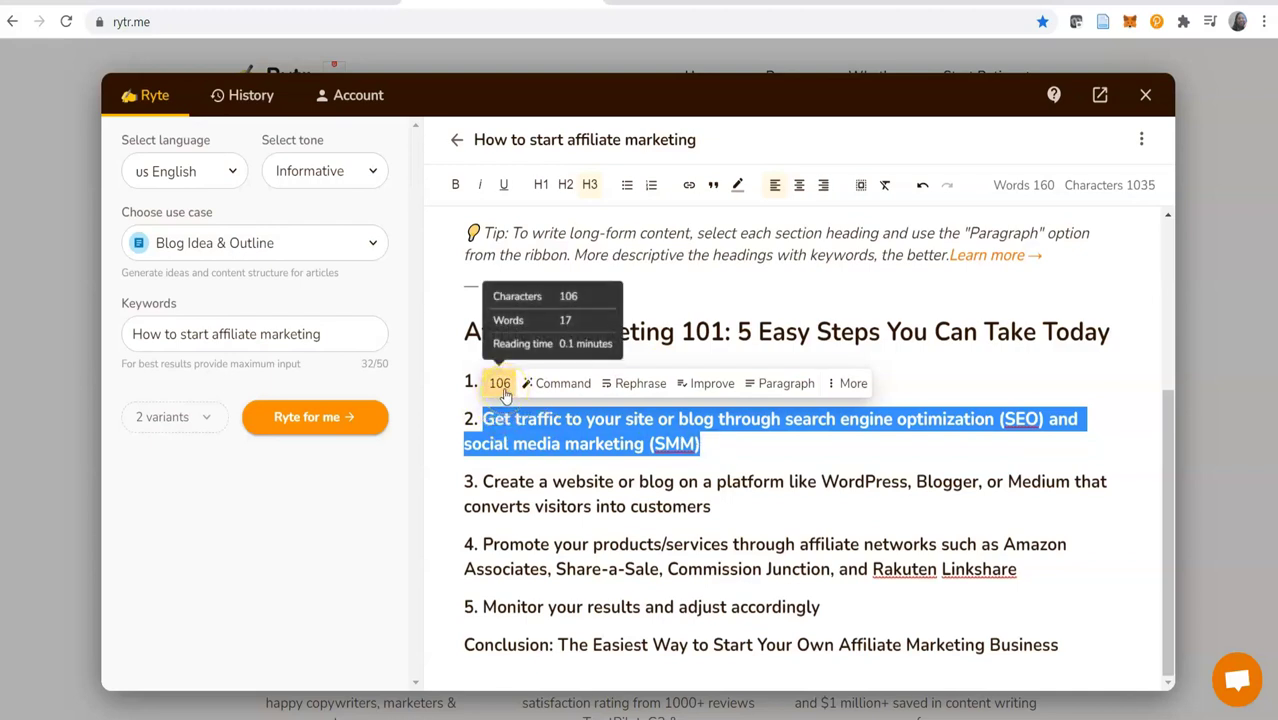
click(785, 385)
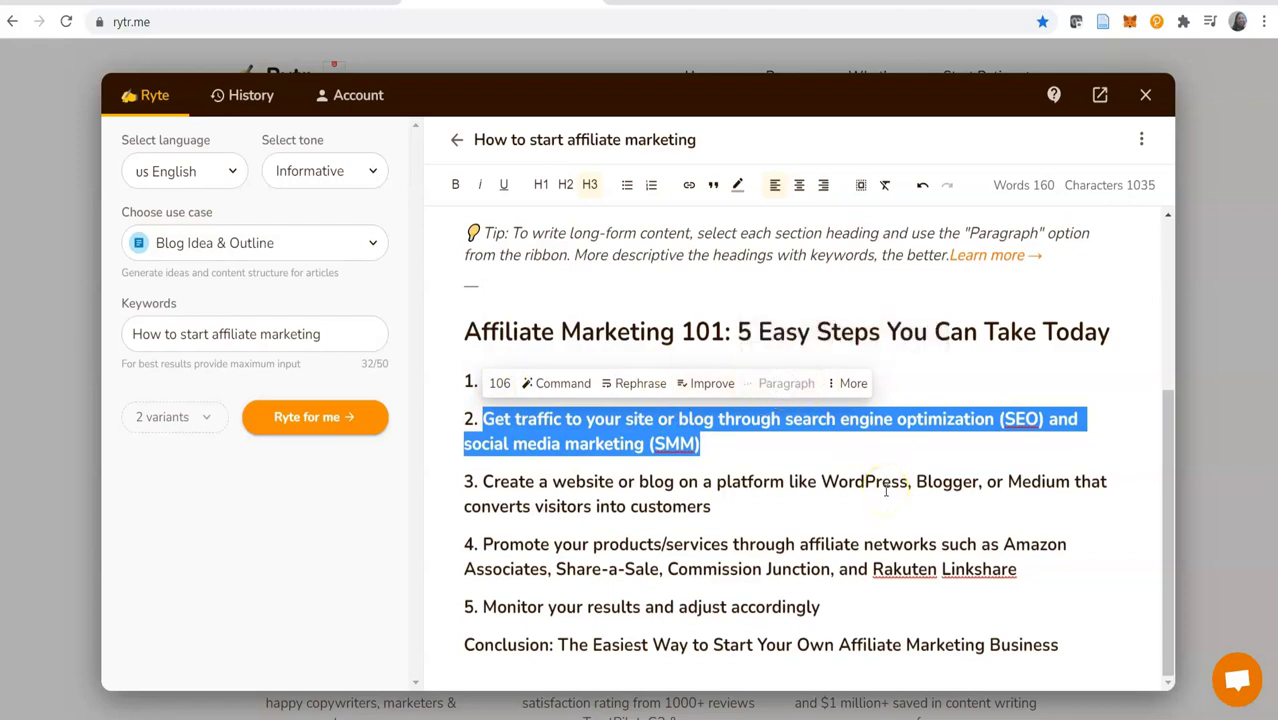
scroll(1013, 527, down, 3)
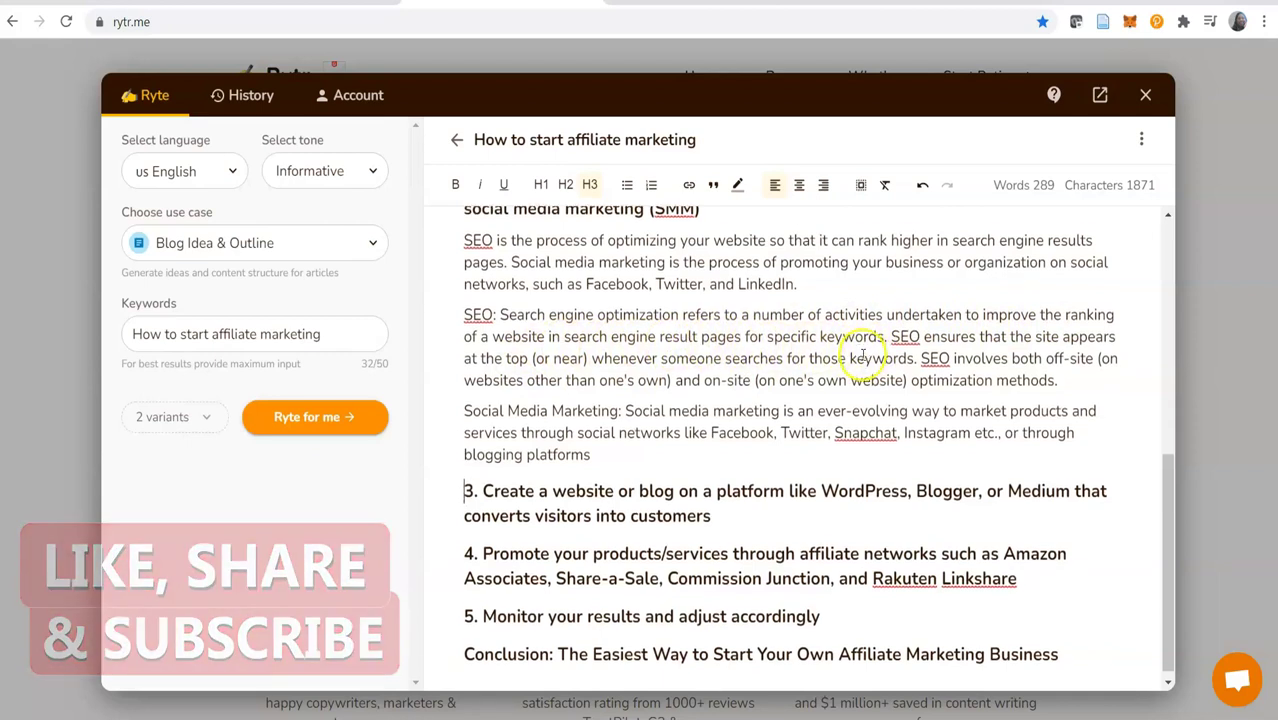
scroll(856, 343, down, 1)
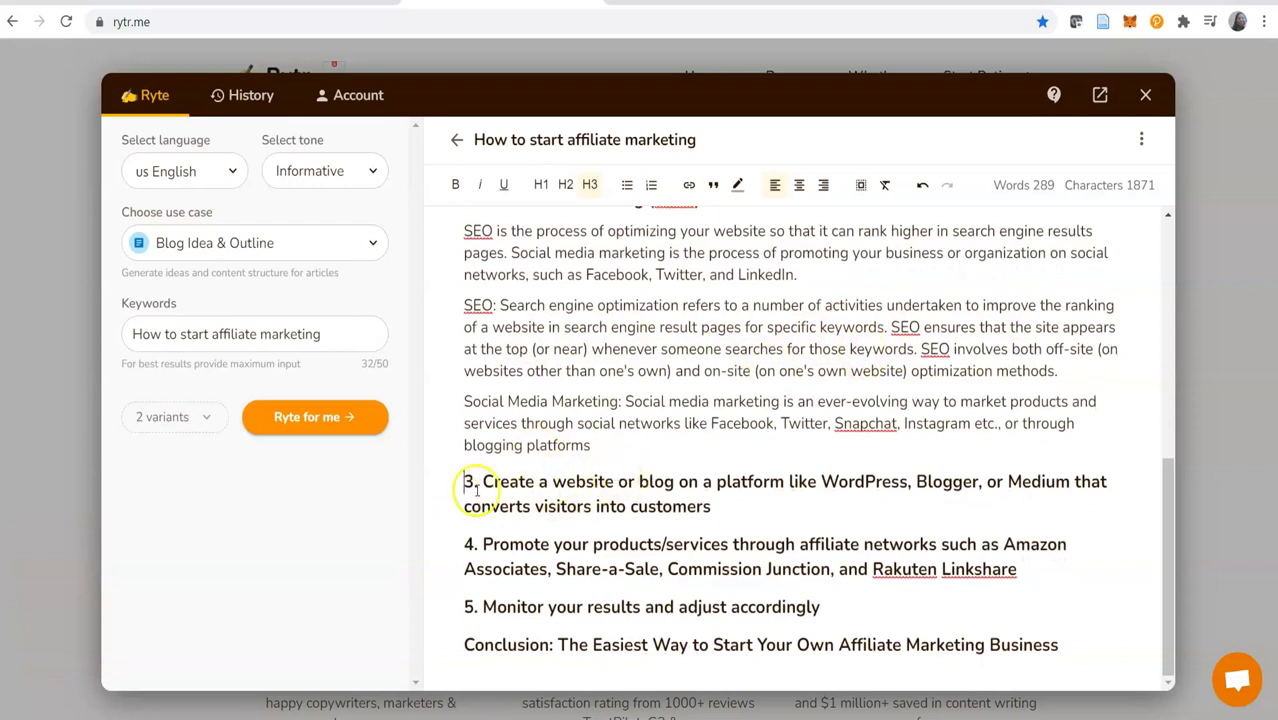
Step: Generate website-building paragraphs from the step 3 heading and change 'hosting' to 'hosted'
drag(484, 484, 714, 500)
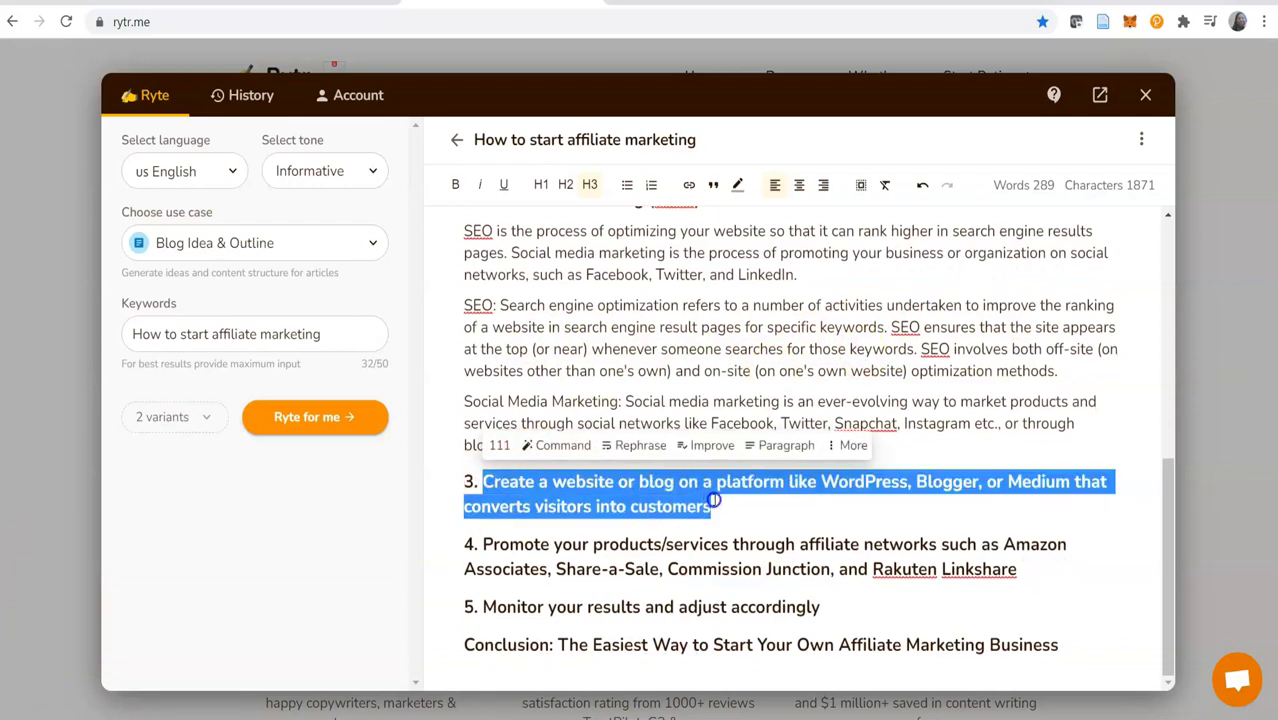
click(776, 454)
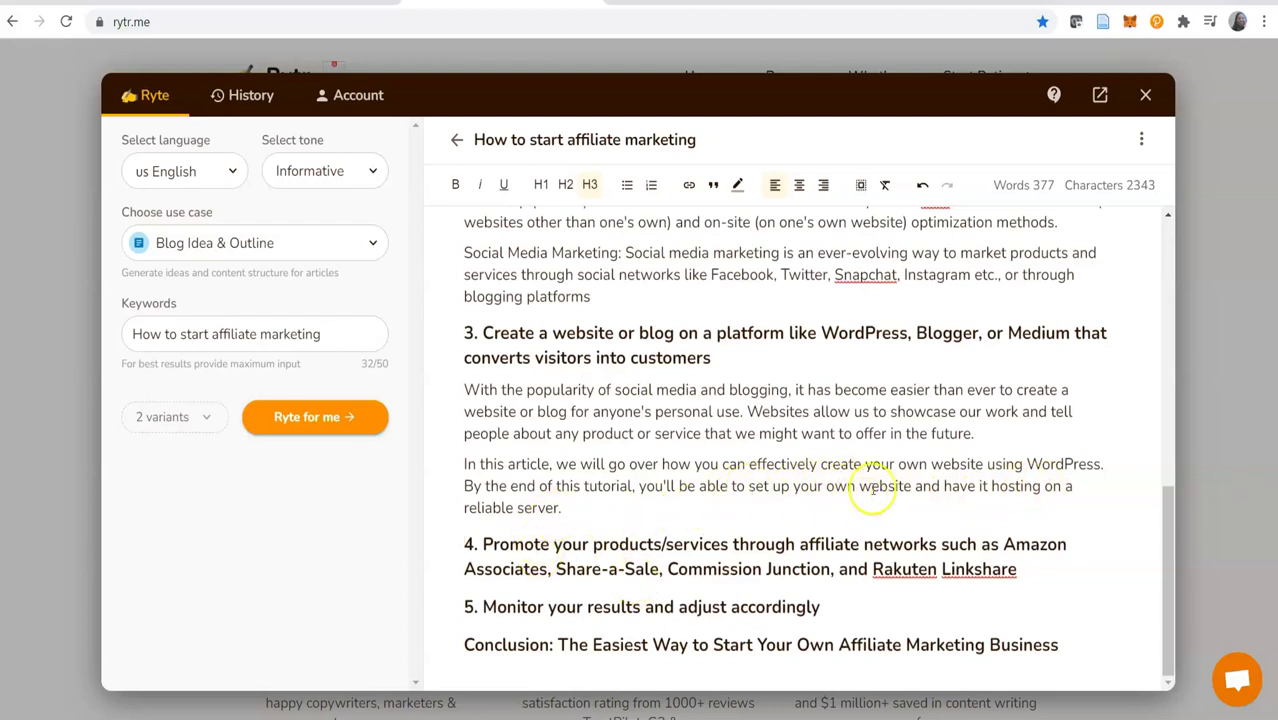
click(1040, 487)
key(BackSpace)
key(BackSpace)
text(ed)
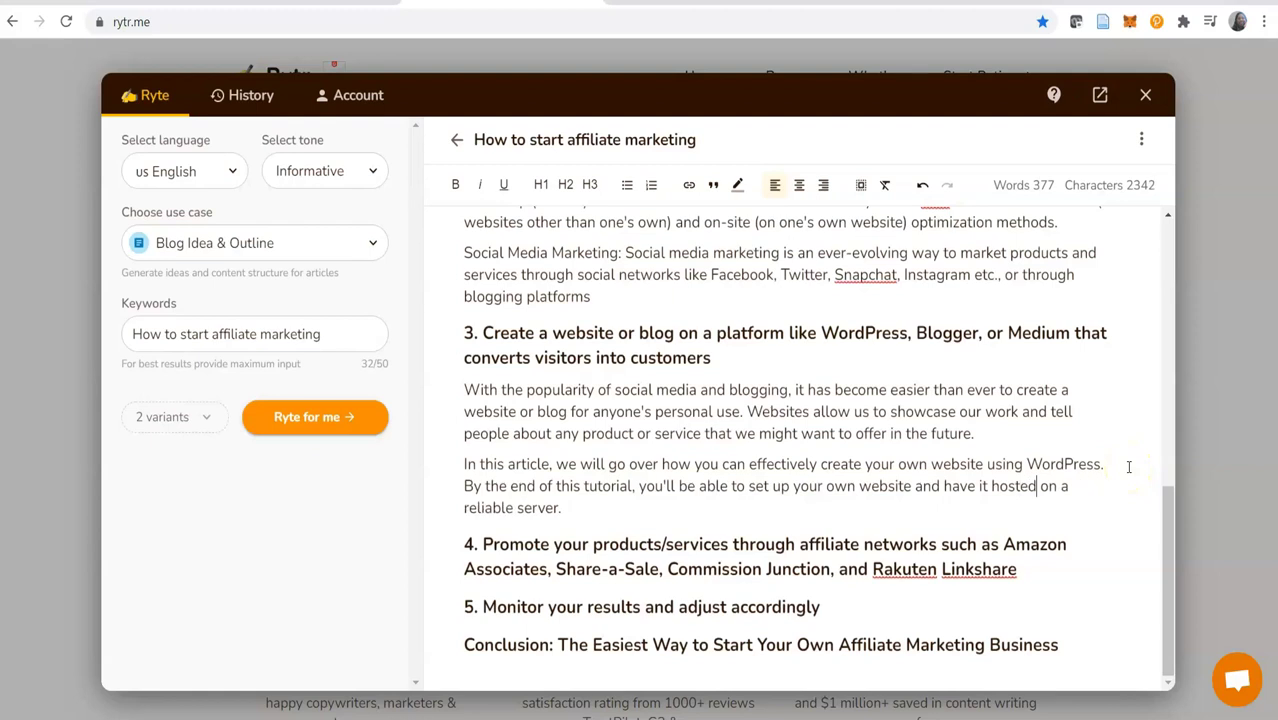
click(562, 508)
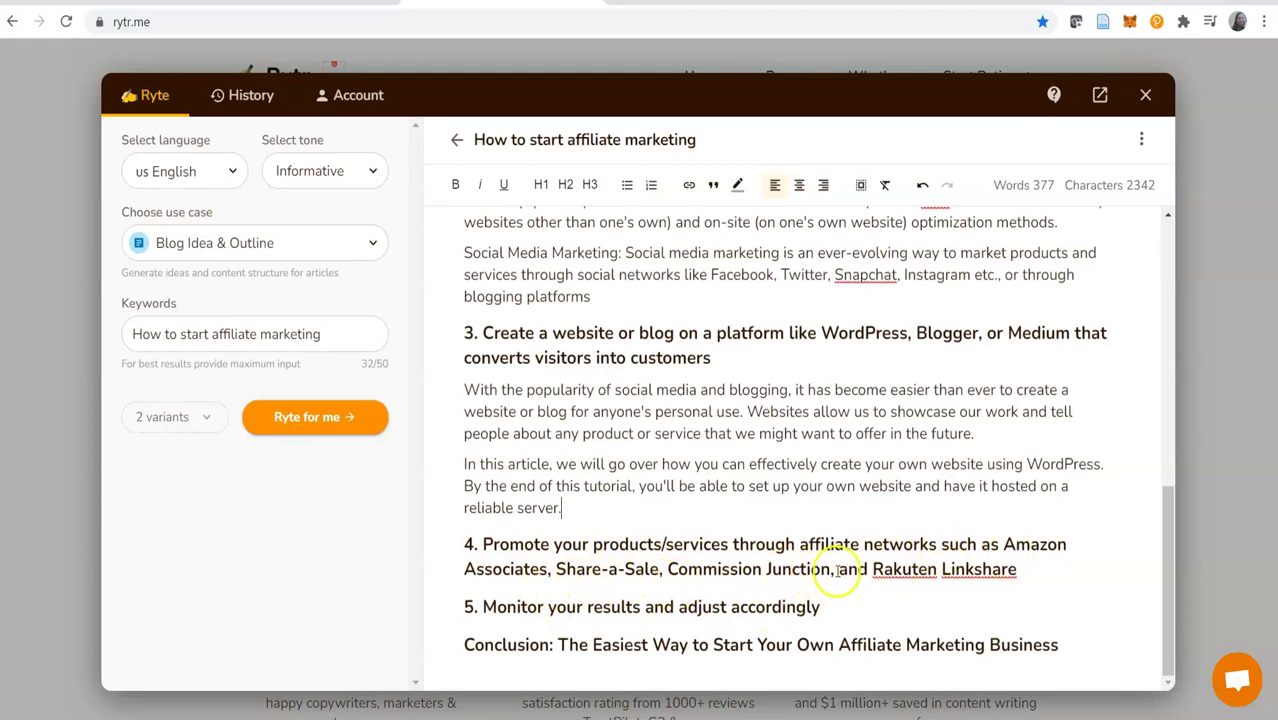
Step: Generate a paragraph on Amazon Associates and Share-a-Sale for step 4, leaving step 5 unchanged
drag(1015, 568, 482, 545)
click(775, 509)
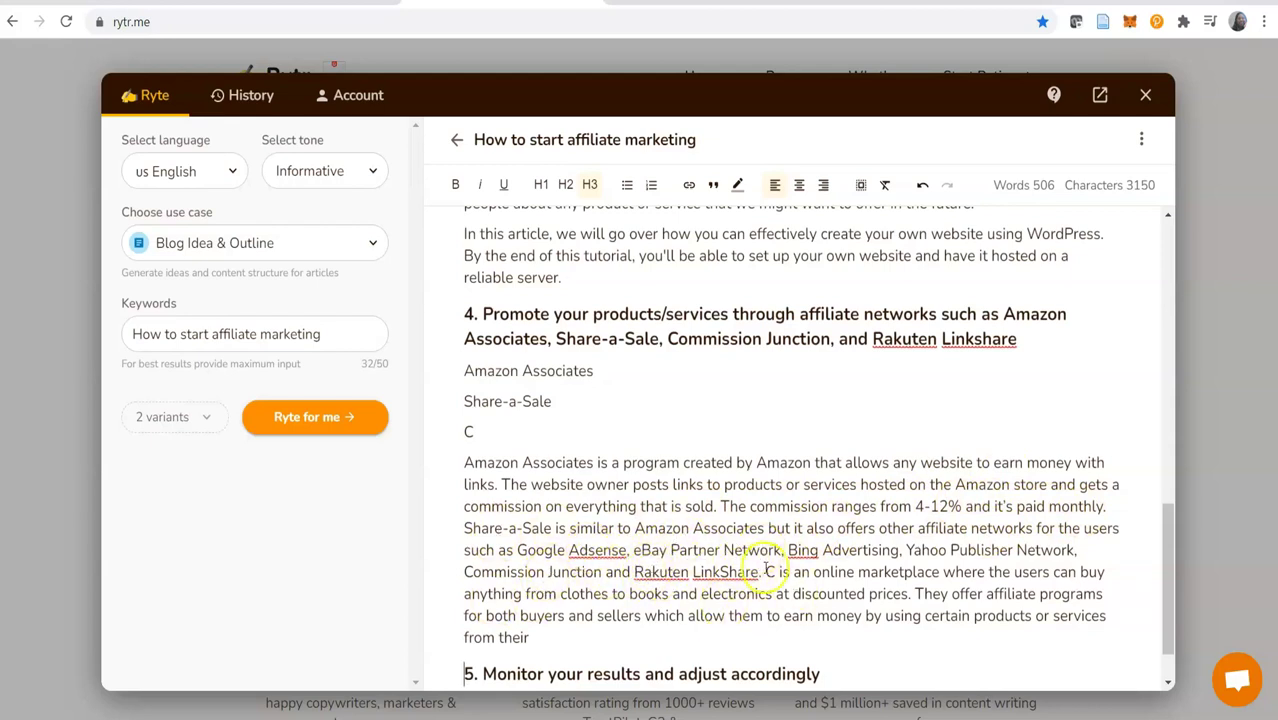
scroll(758, 567, down, 1)
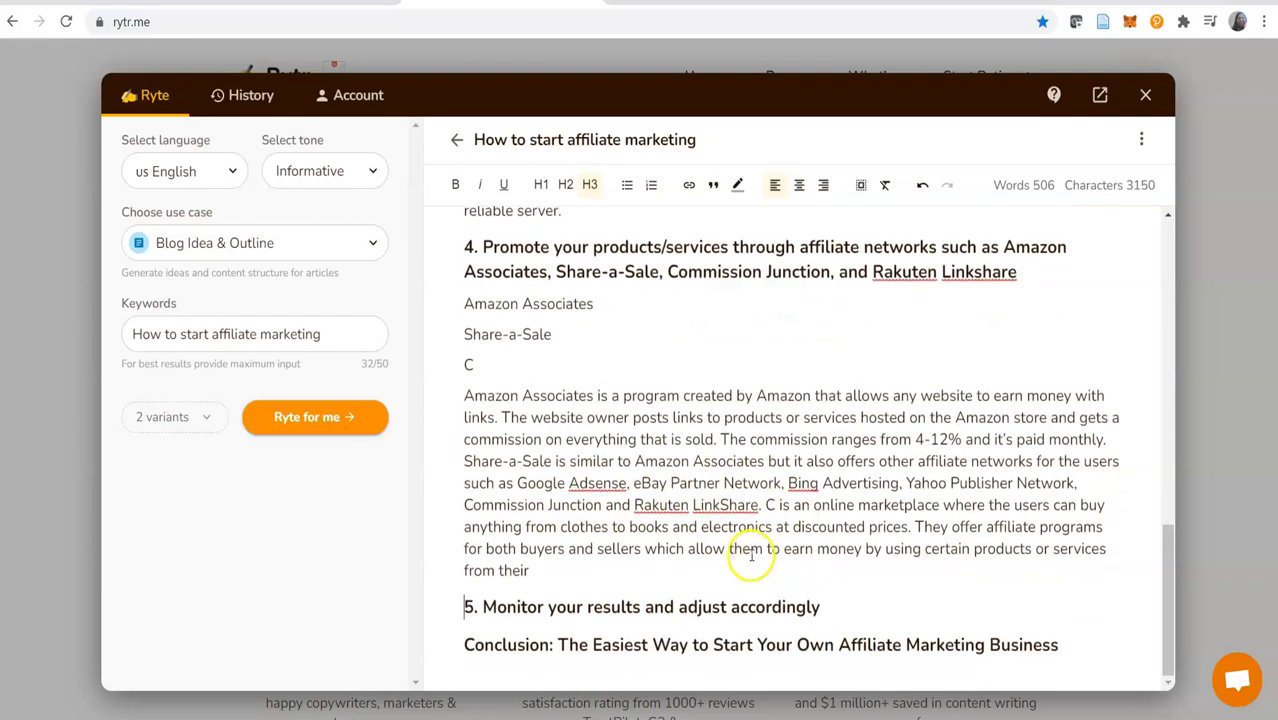
drag(827, 607, 489, 607)
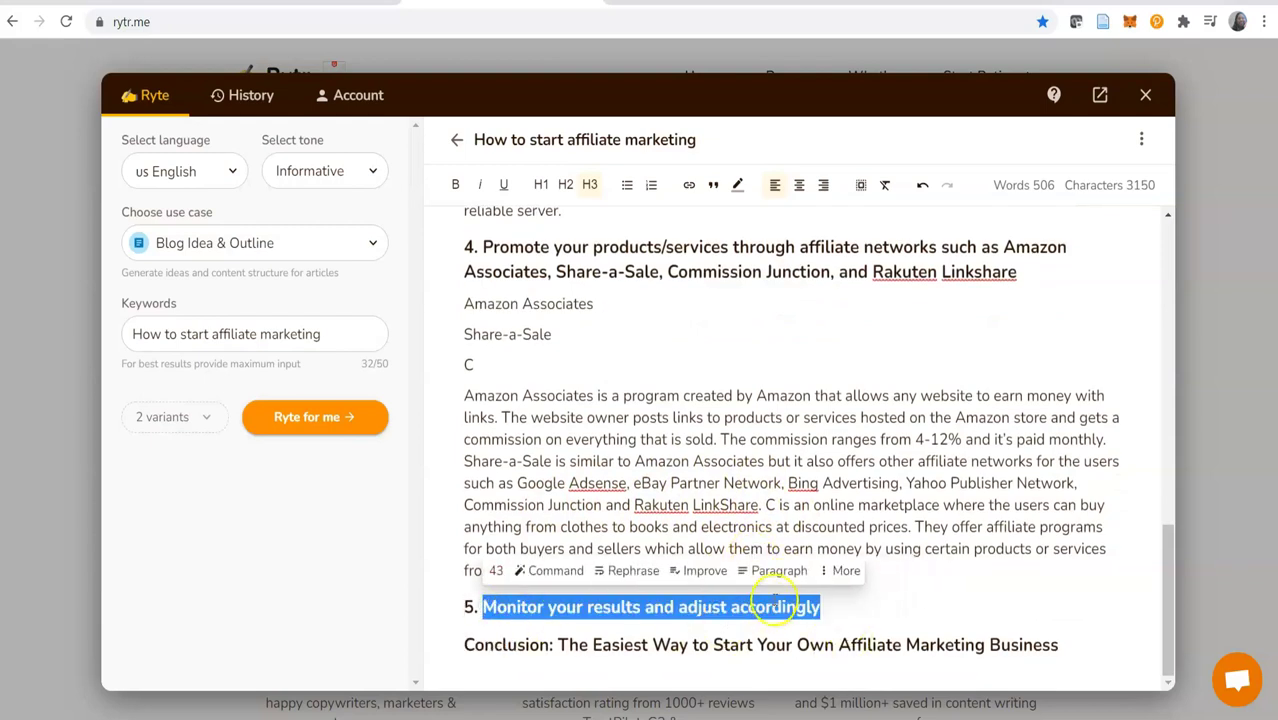
click(792, 548)
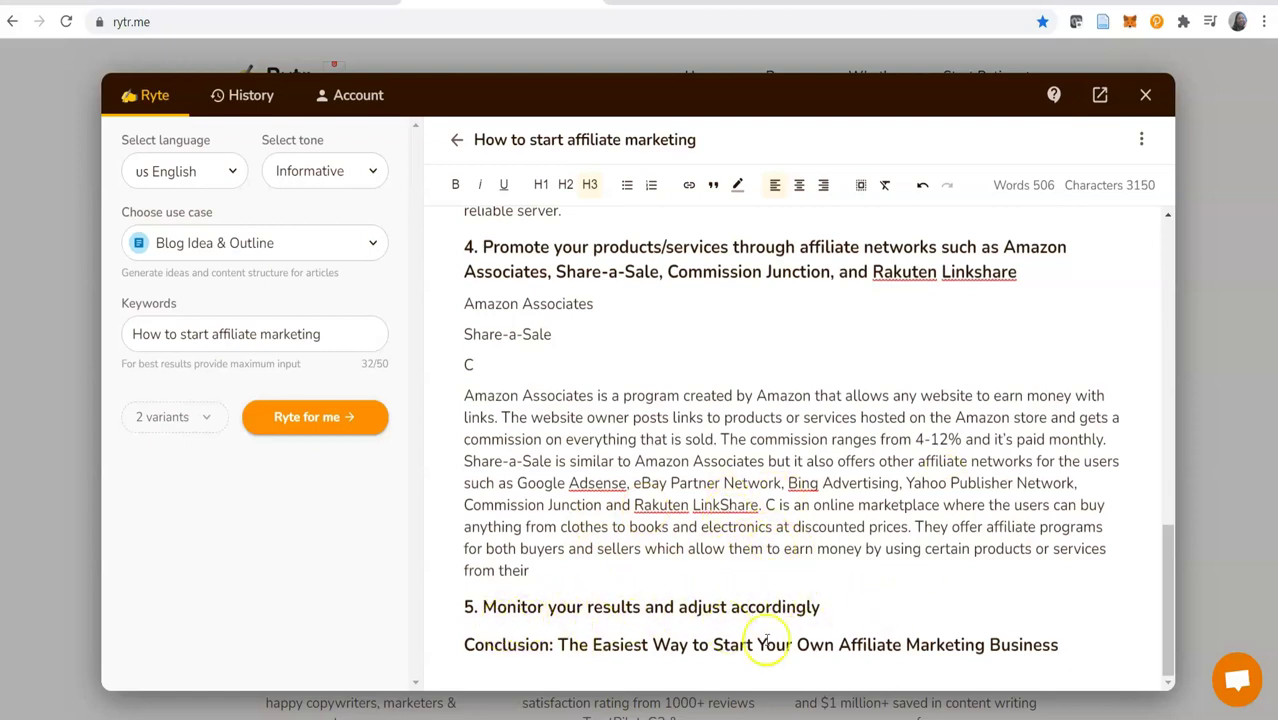
scroll(919, 556, up, 10)
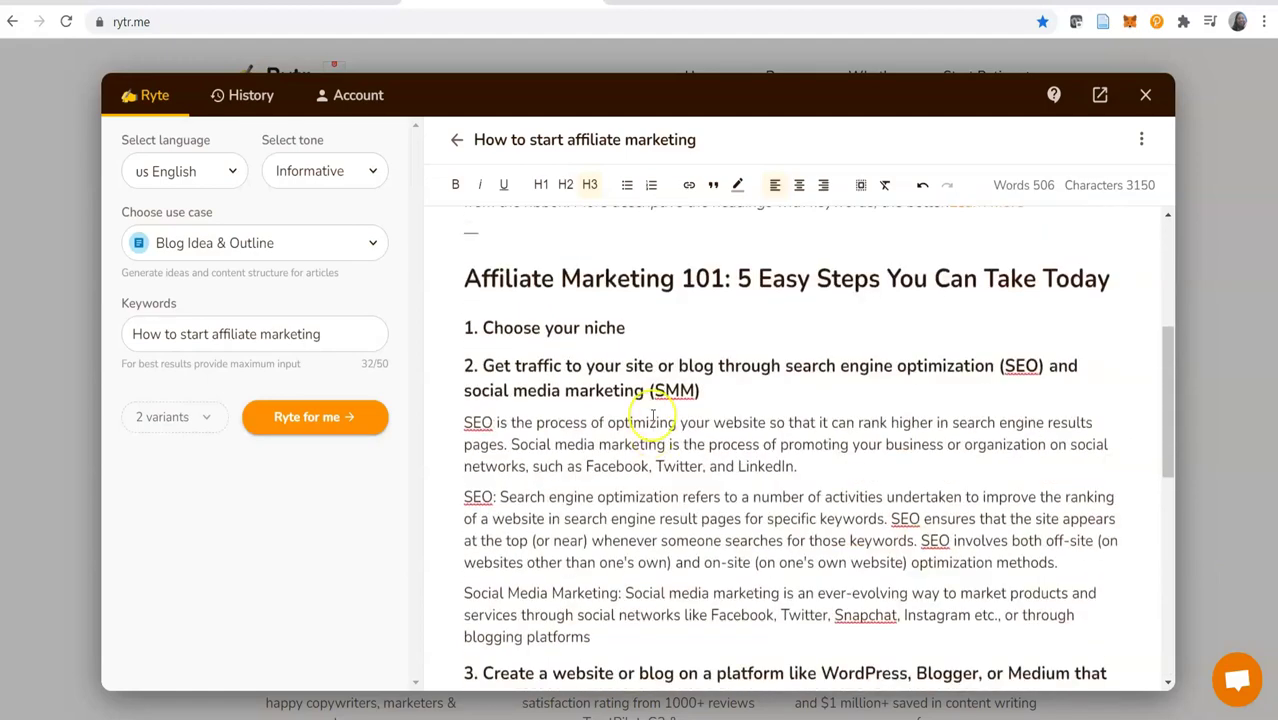
scroll(652, 415, down, 4)
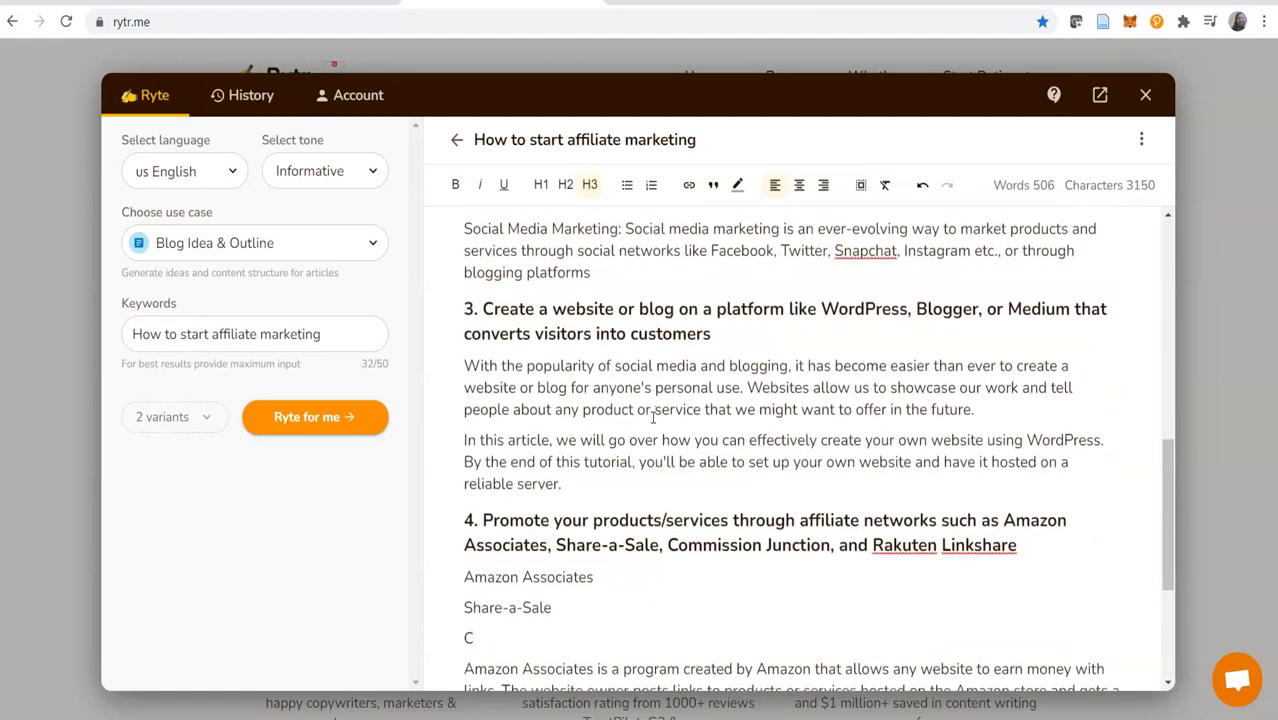
scroll(652, 415, down, 3)
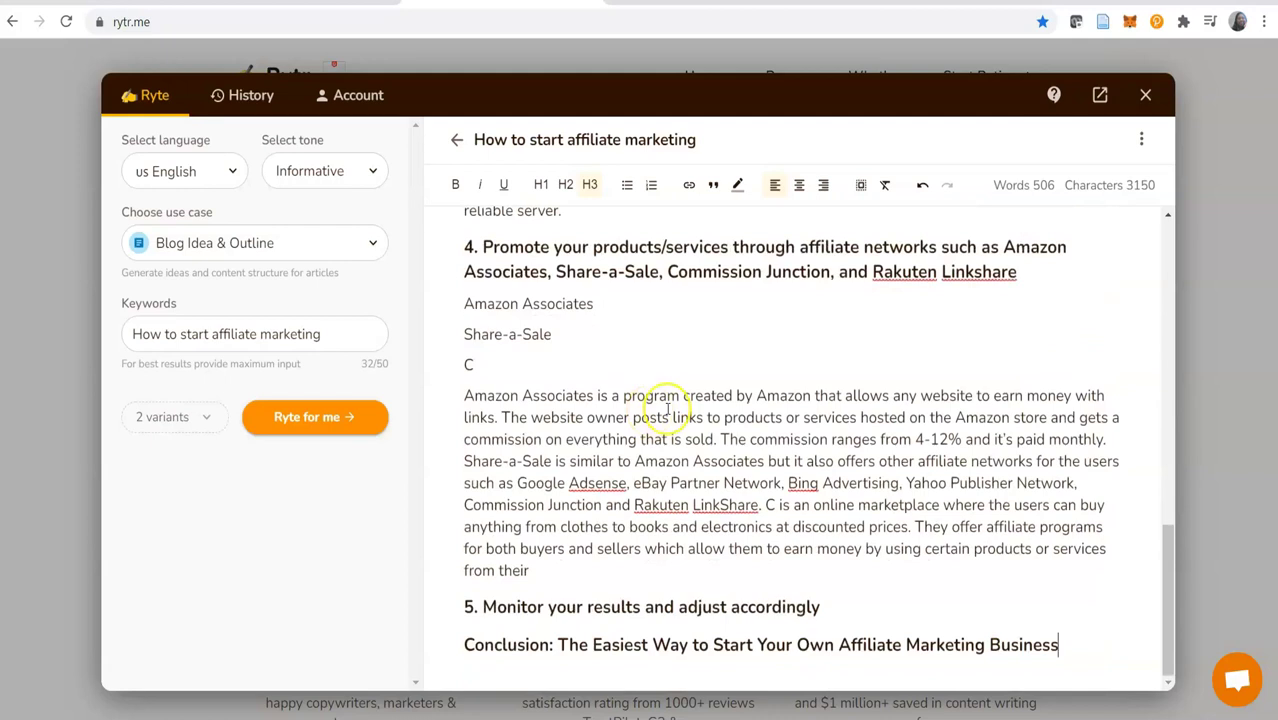
scroll(667, 410, up, 1)
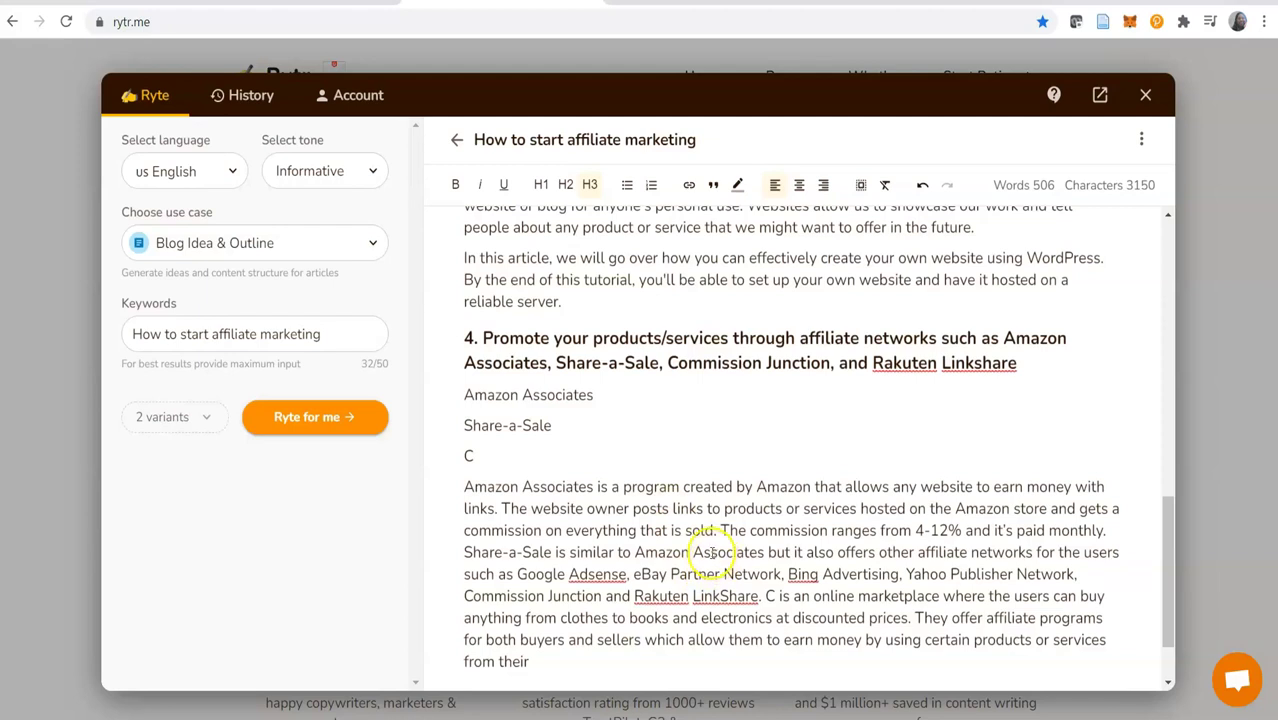
Step: Open the plagiarismdetector.net checker, then return to the Rytr article to copy its text
click(634, 14)
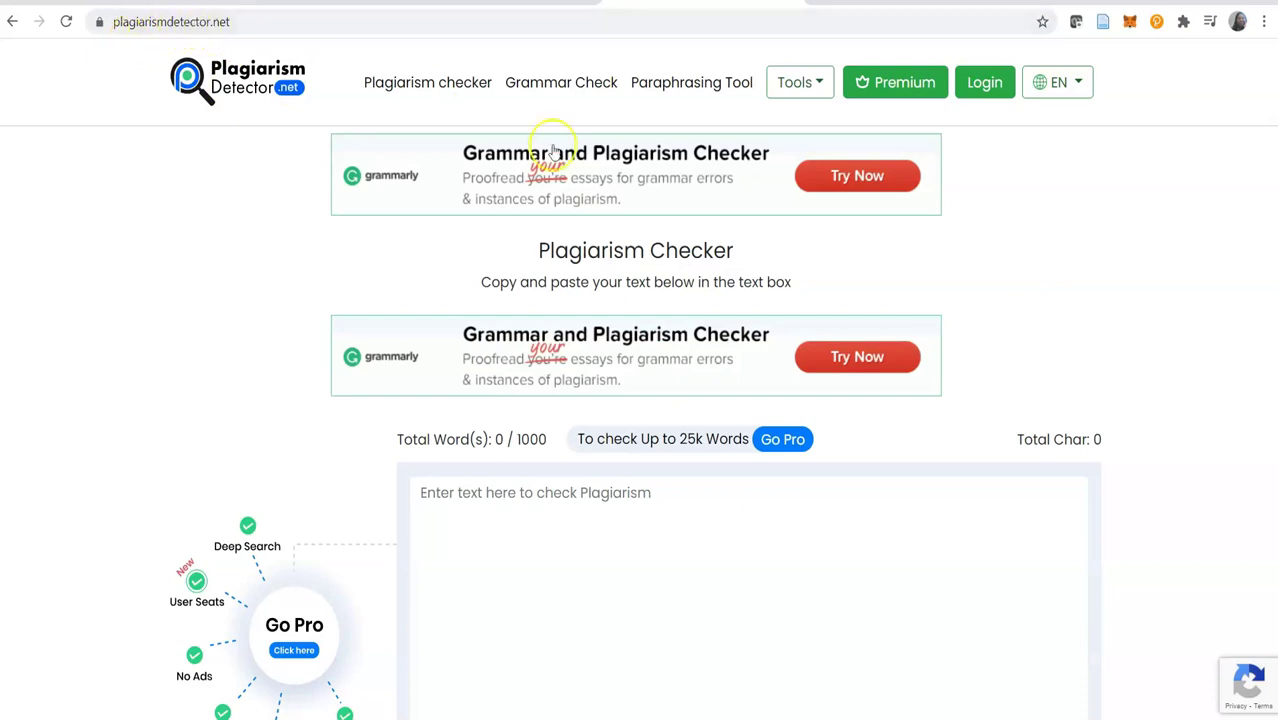
scroll(1120, 410, down, 1)
scroll(1126, 417, down, 2)
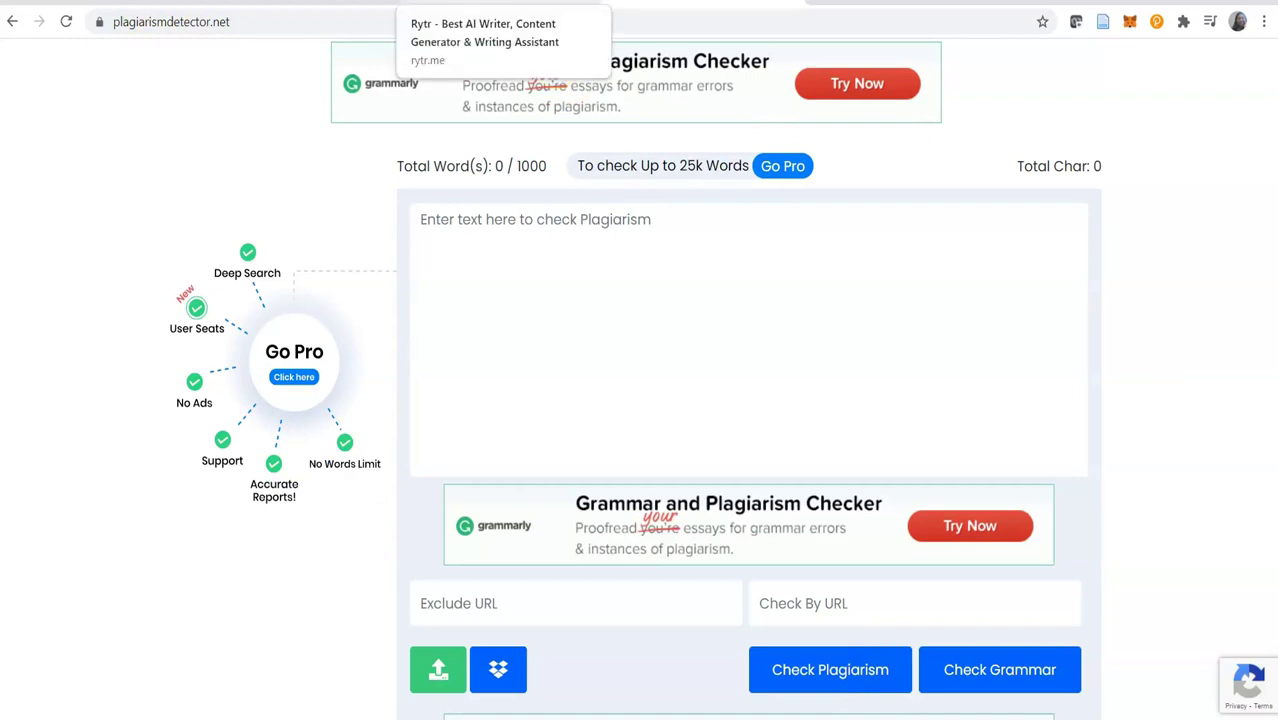
click(470, 3)
scroll(530, 430, up, 2)
scroll(530, 430, up, 5)
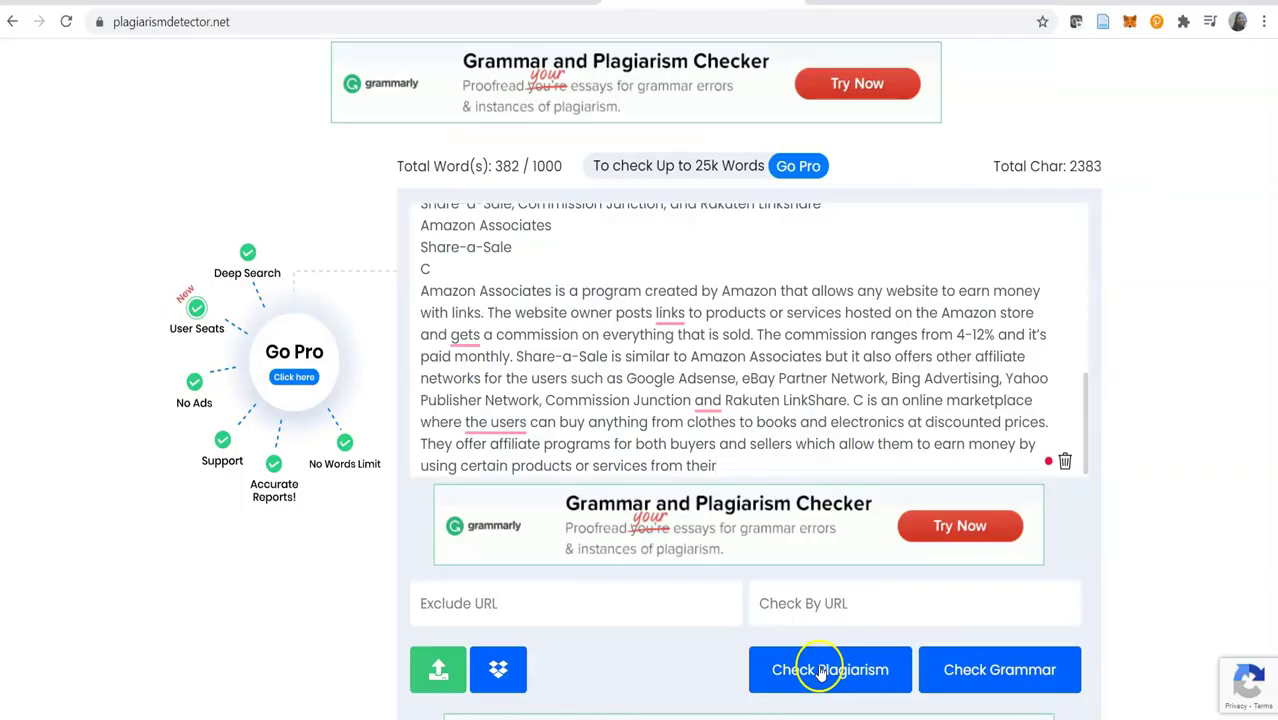
Step: Run Check Plagiarism, confirm the report shows 100% unique and 0% plagiarized, then switch to Rytr
click(822, 673)
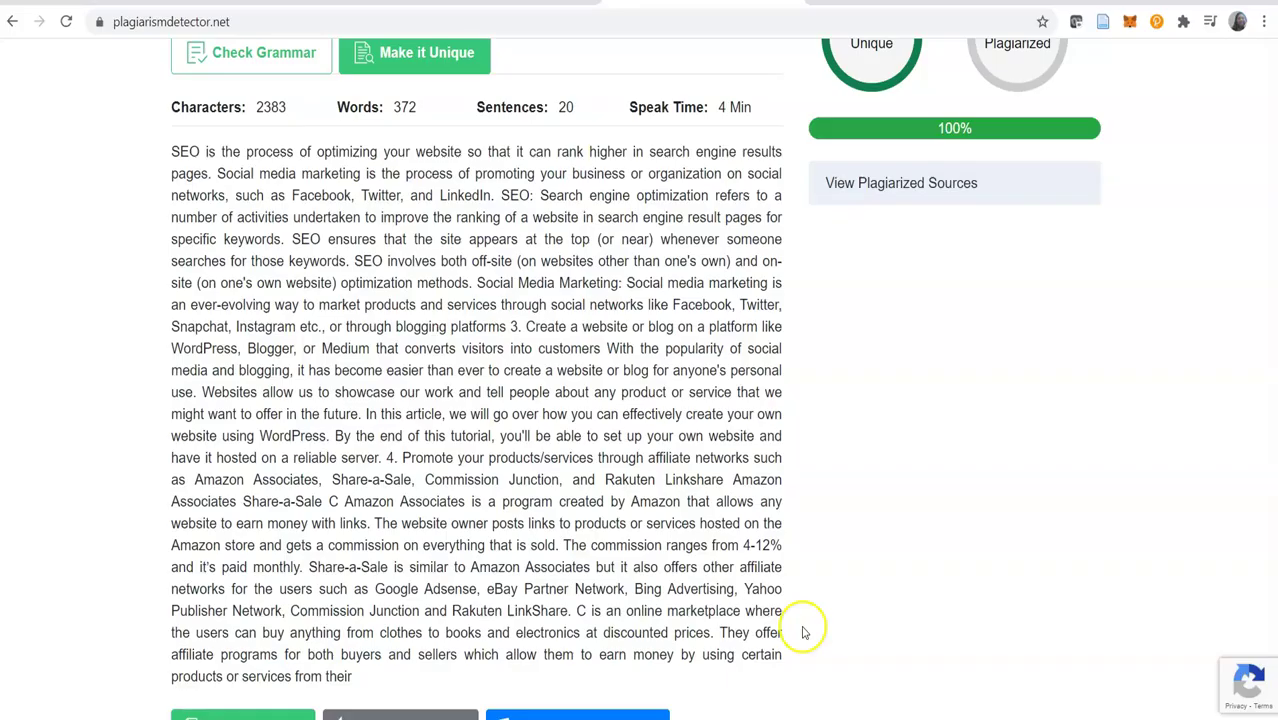
scroll(790, 628, up, 1)
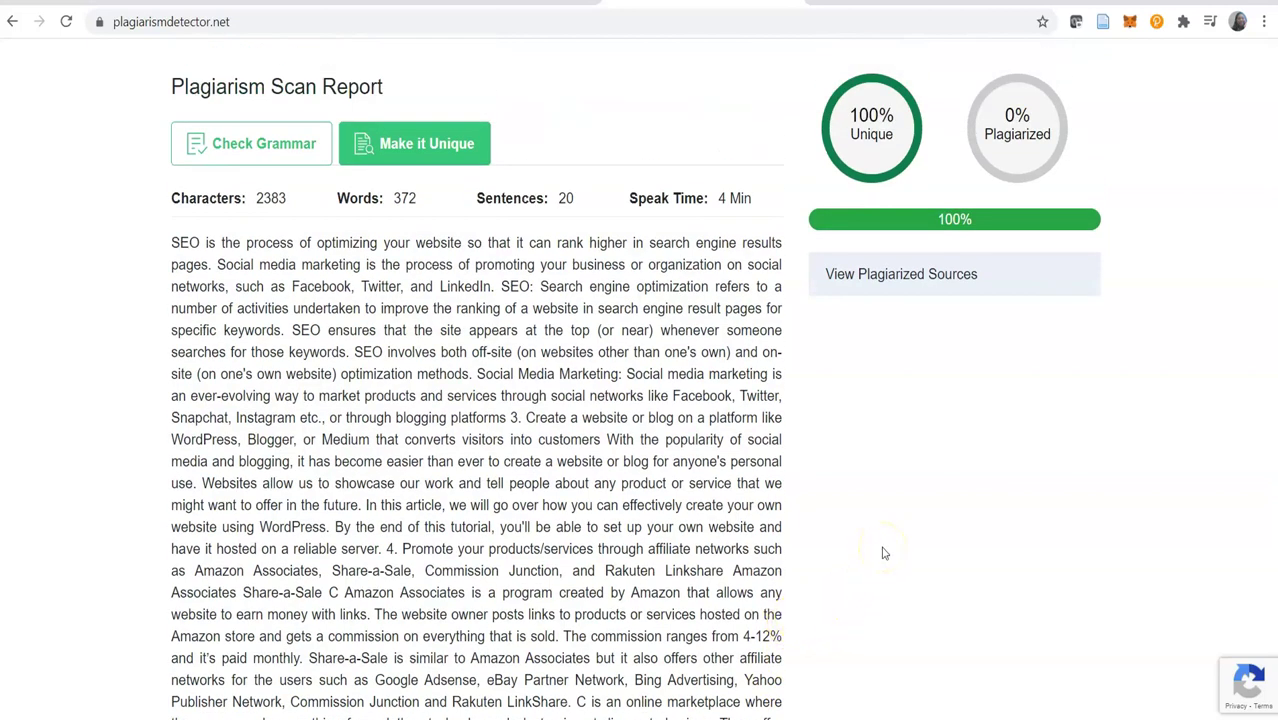
scroll(880, 530, down, 1)
scroll(1020, 230, up, 1)
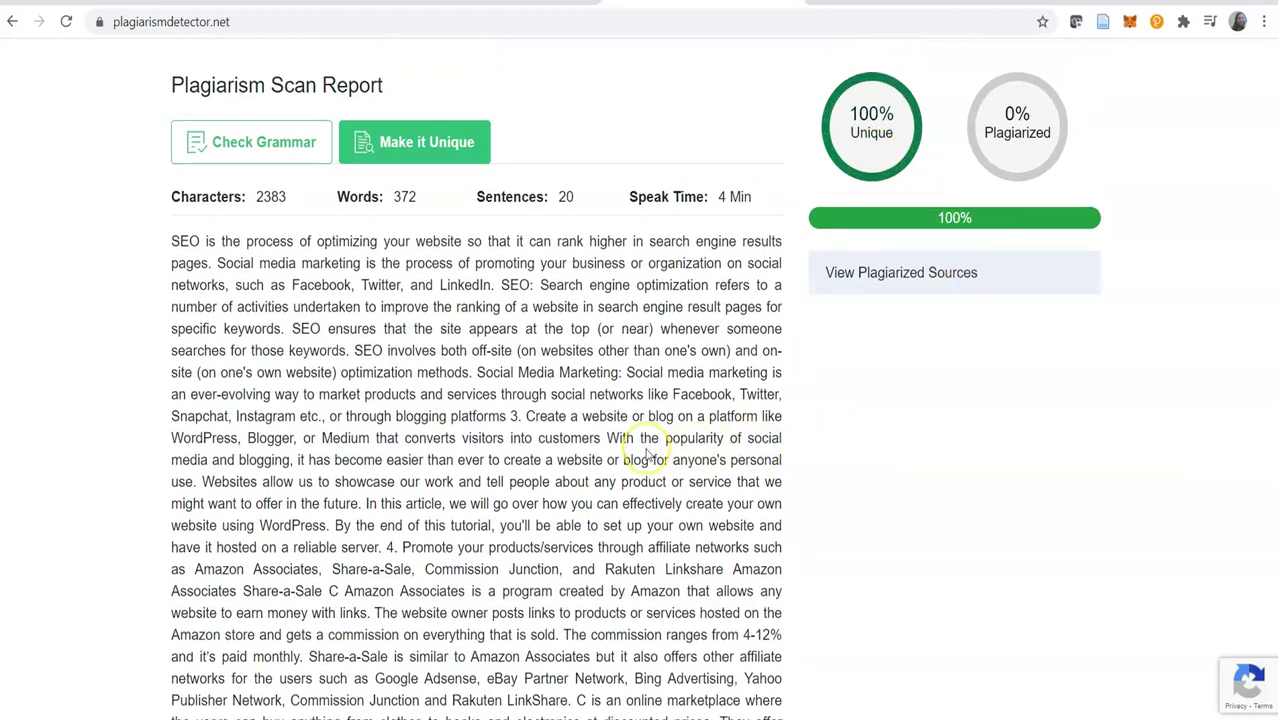
scroll(648, 455, down, 1)
scroll(648, 455, up, 1)
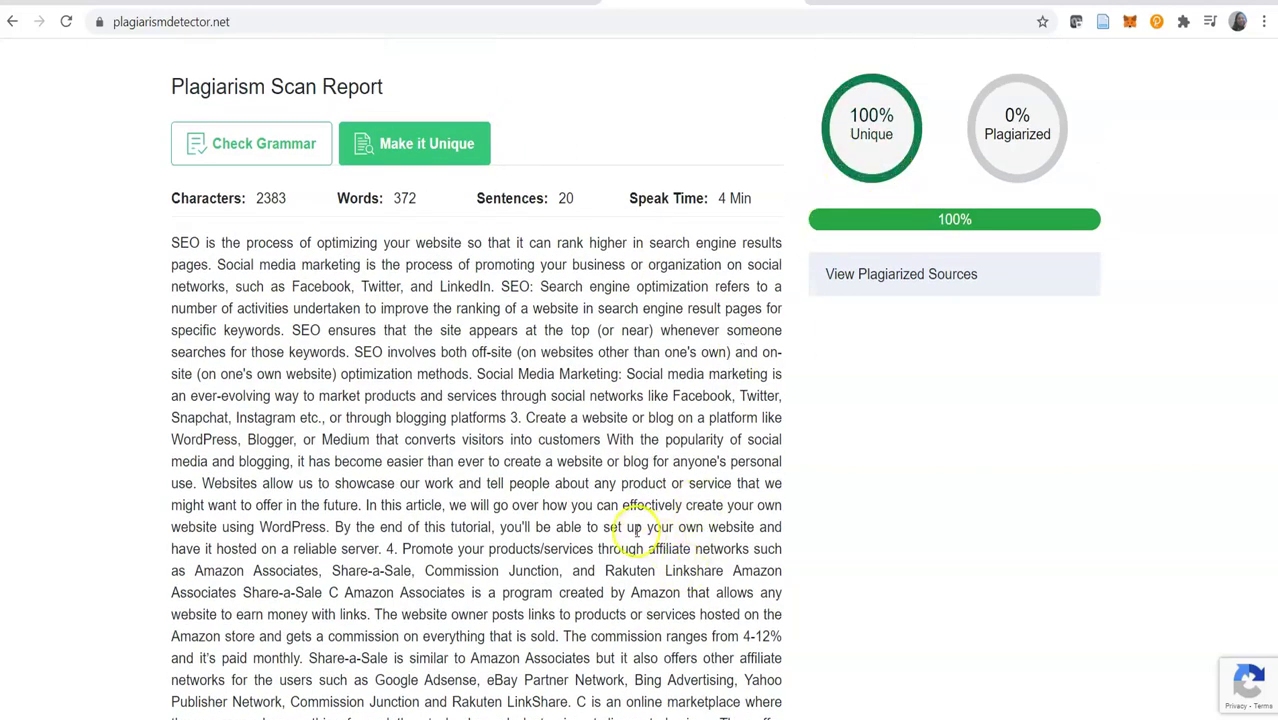
scroll(636, 531, down, 1)
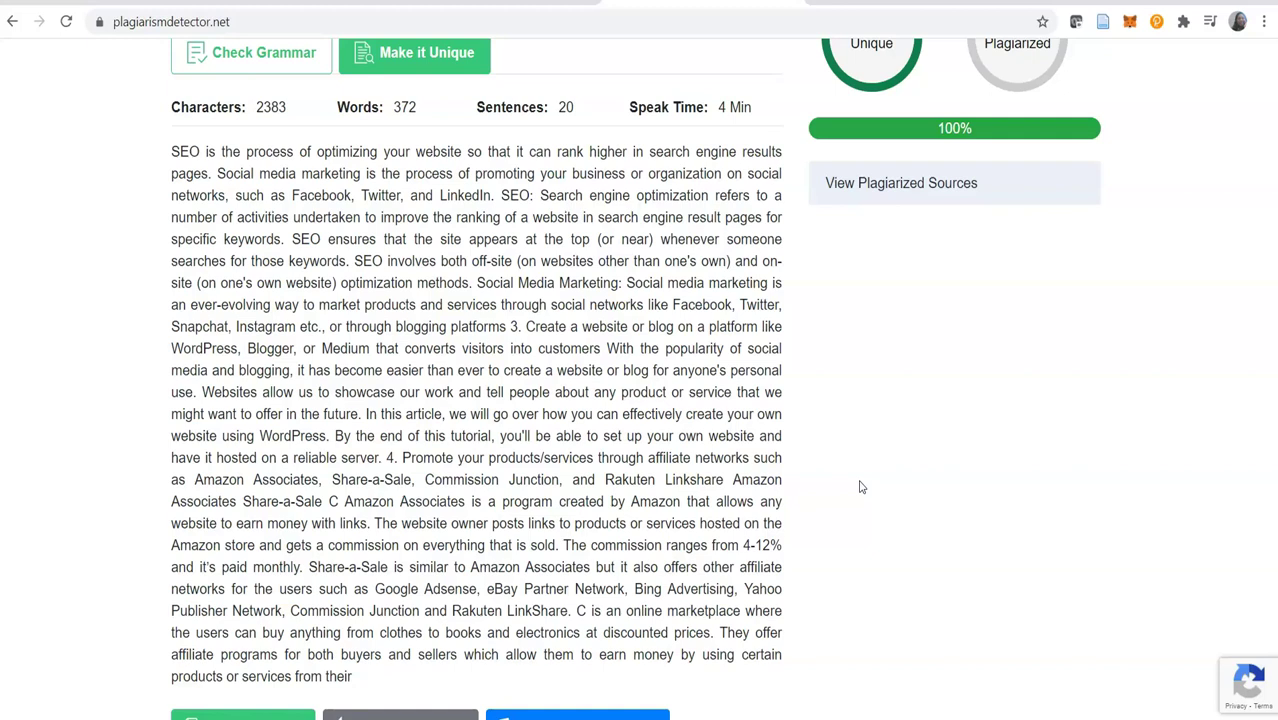
scroll(879, 332, up, 1)
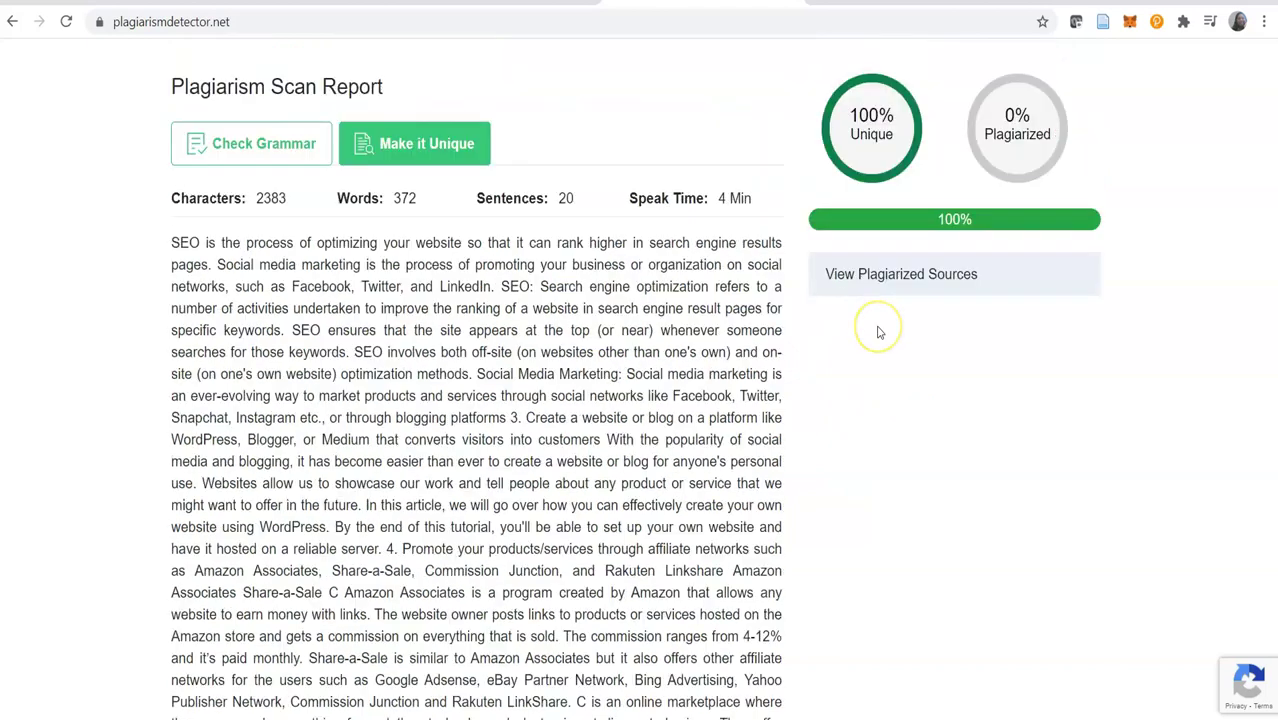
scroll(880, 440, down, 1)
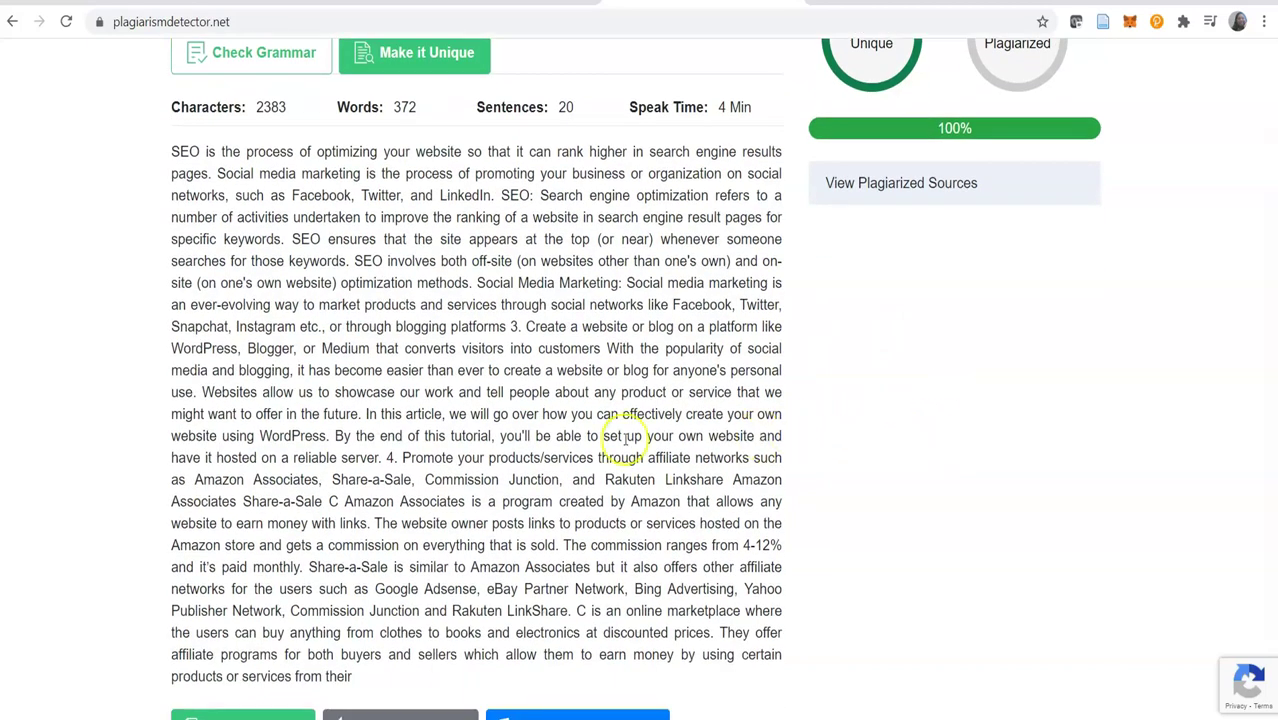
scroll(530, 437, down, 2)
scroll(530, 445, up, 2)
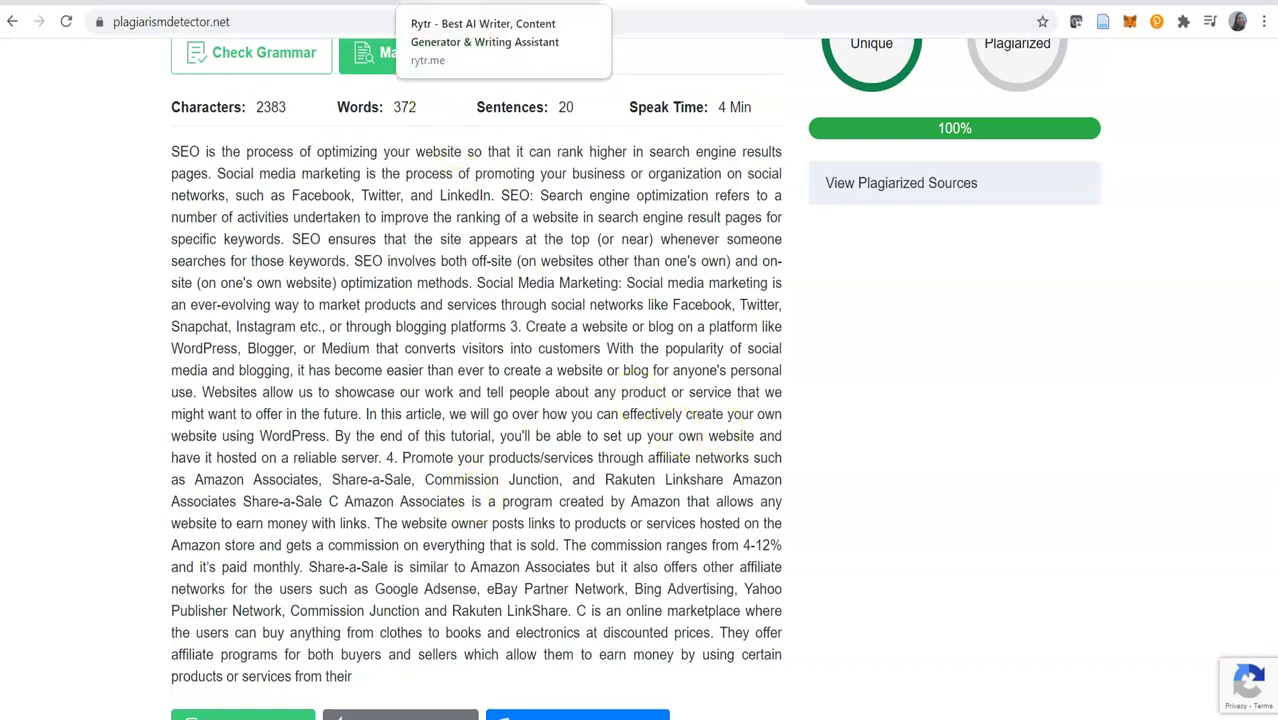
click(456, 40)
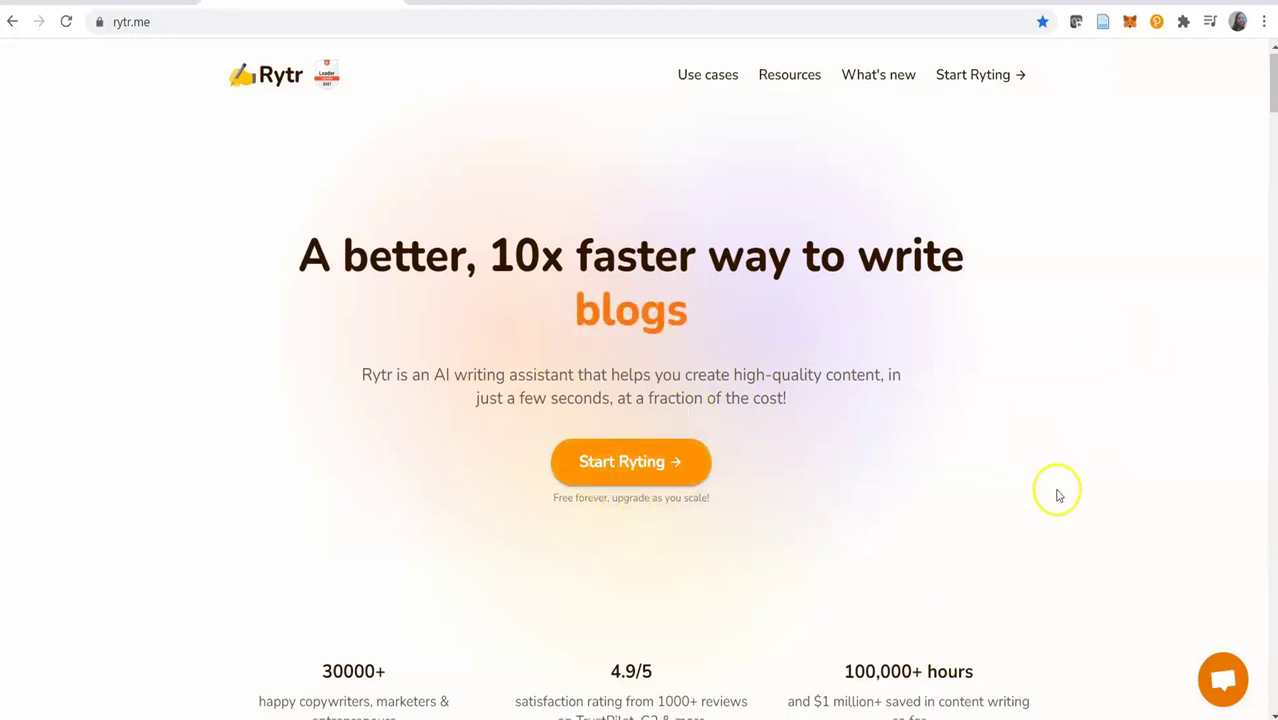
Step: Scroll the rytr.me homepage past features and testimonials to the $29/month pricing section
scroll(1058, 494, down, 3)
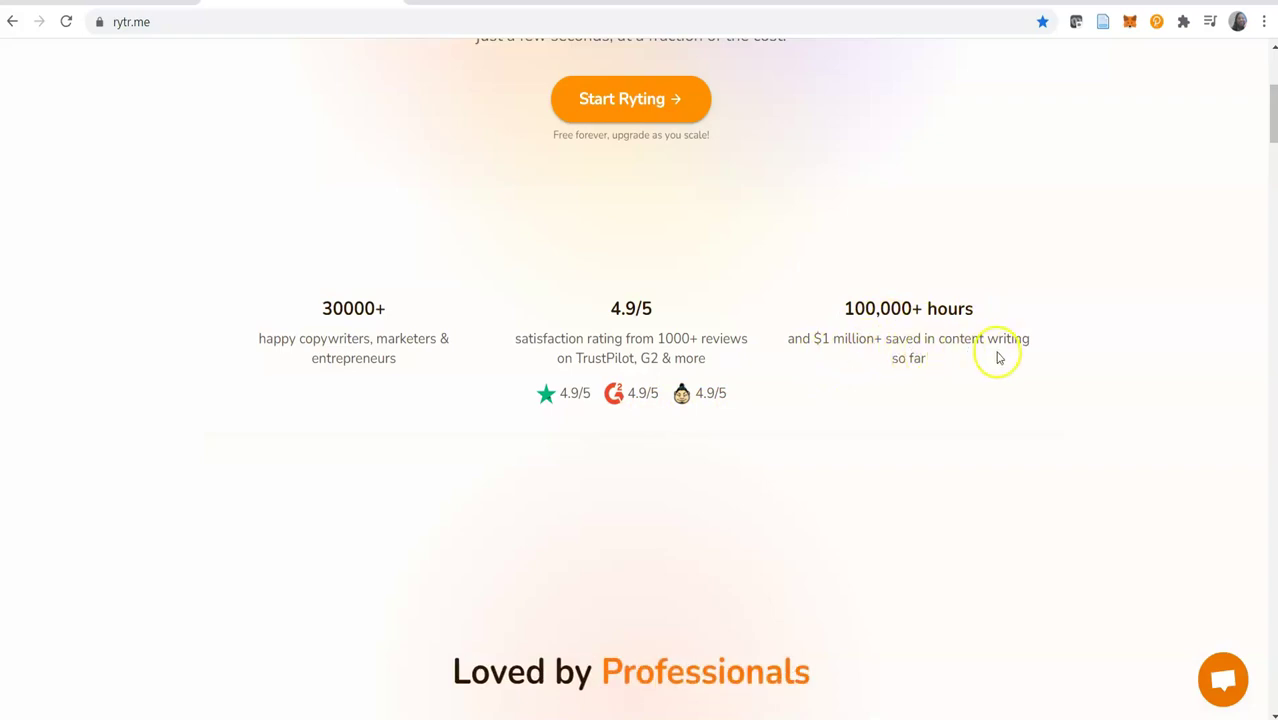
scroll(930, 372, down, 5)
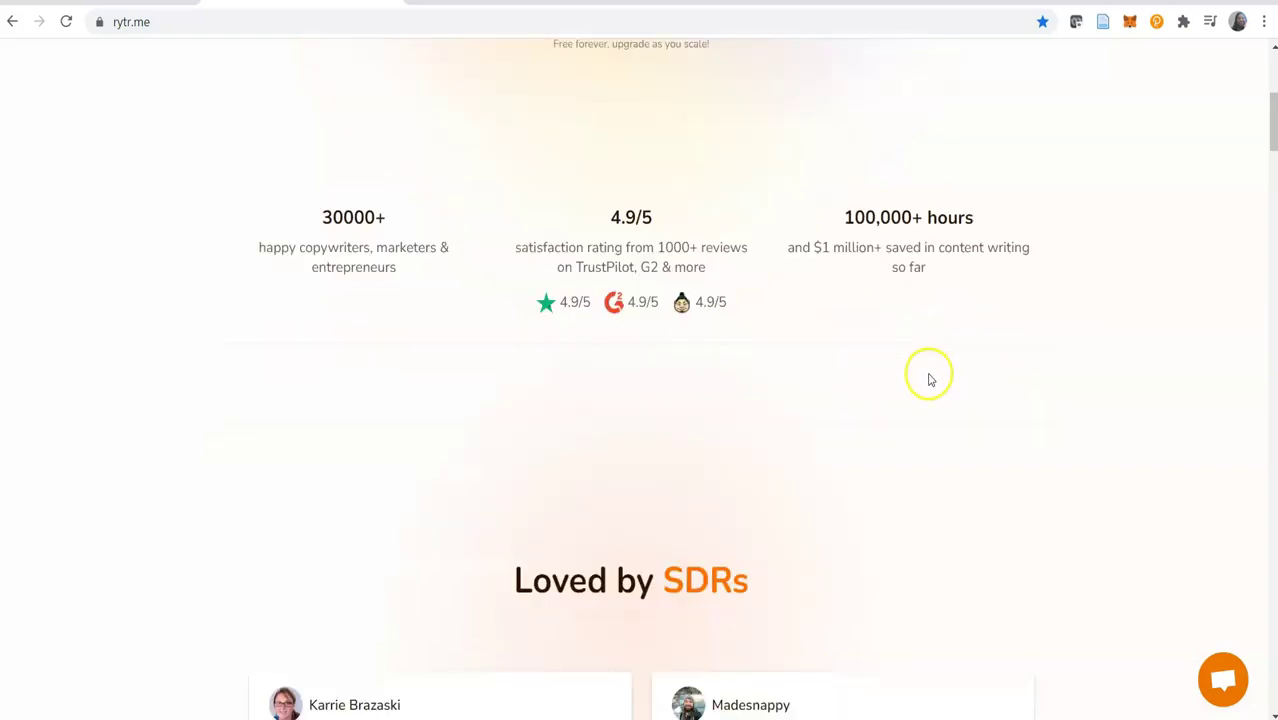
scroll(976, 348, down, 2)
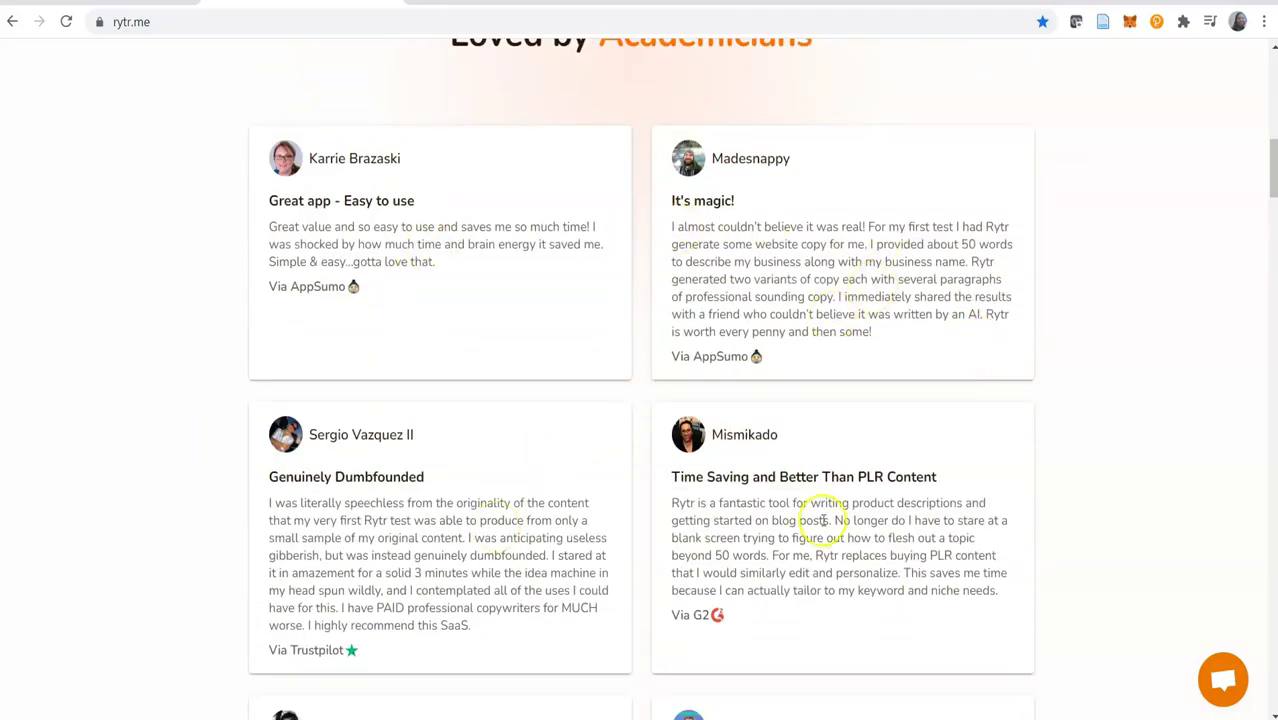
scroll(1043, 458, down, 2)
scroll(1045, 455, down, 5)
scroll(1040, 445, down, 8)
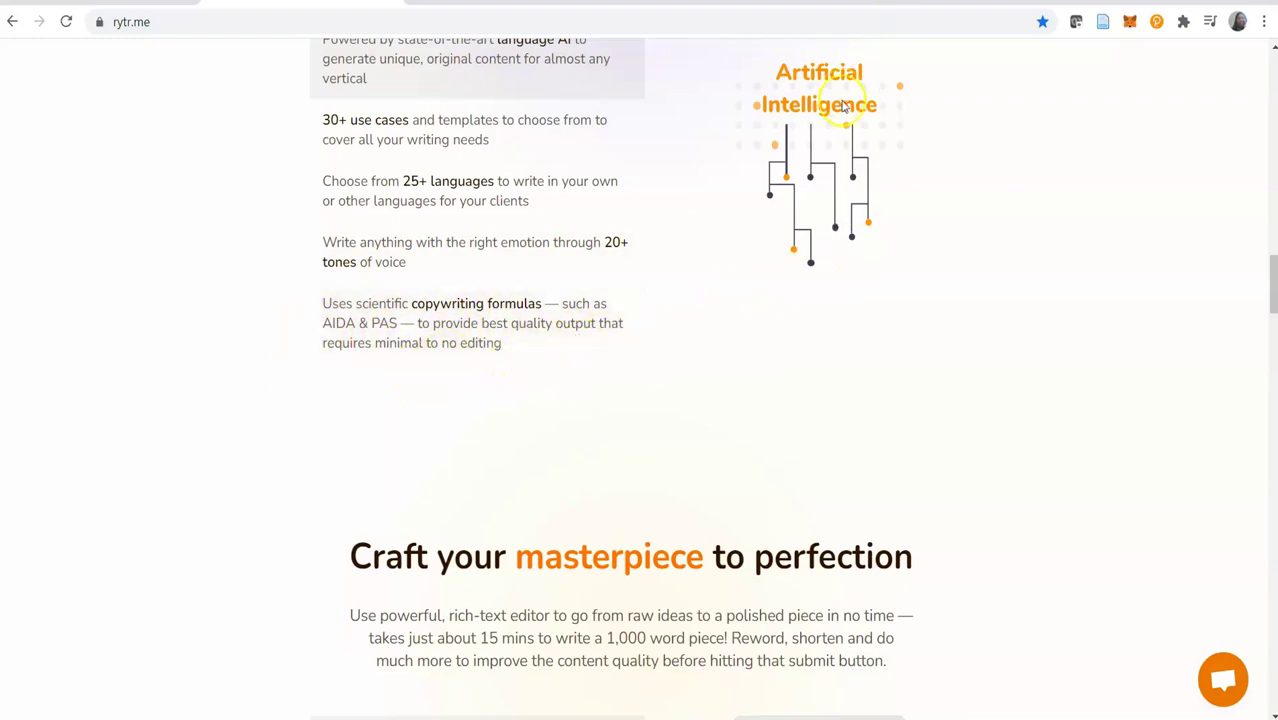
scroll(913, 412, down, 3)
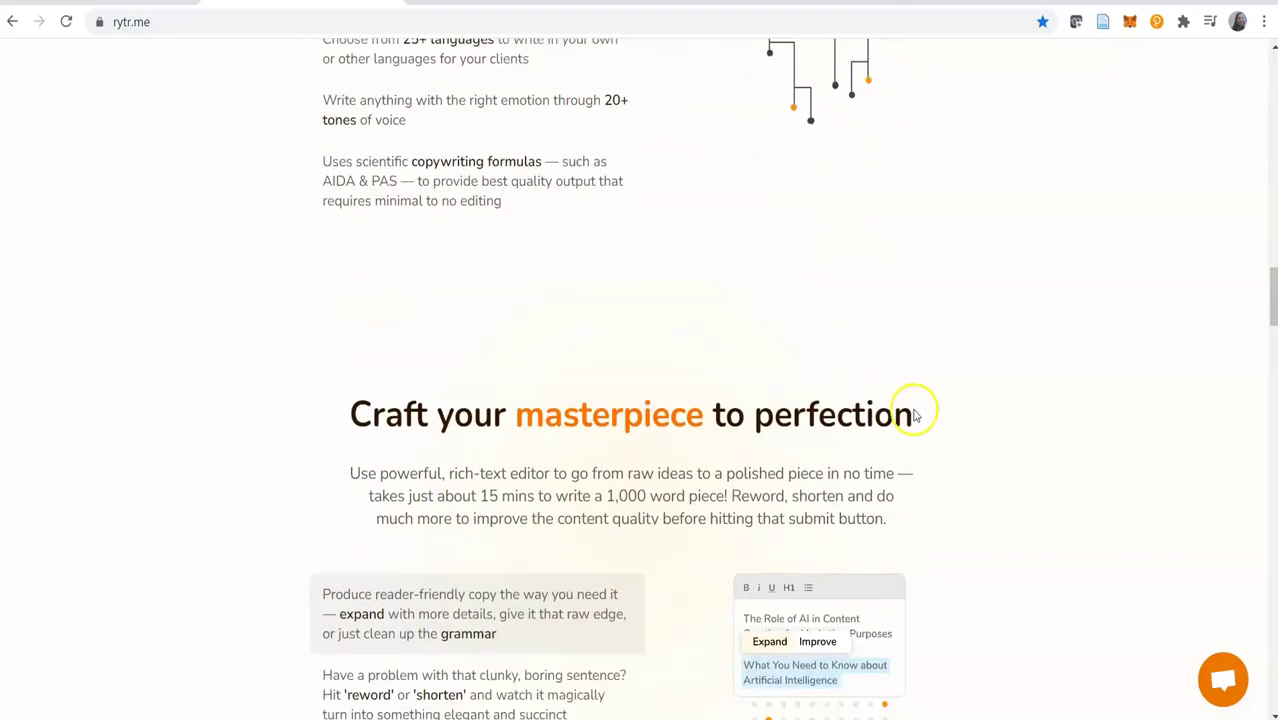
scroll(960, 410, down, 1)
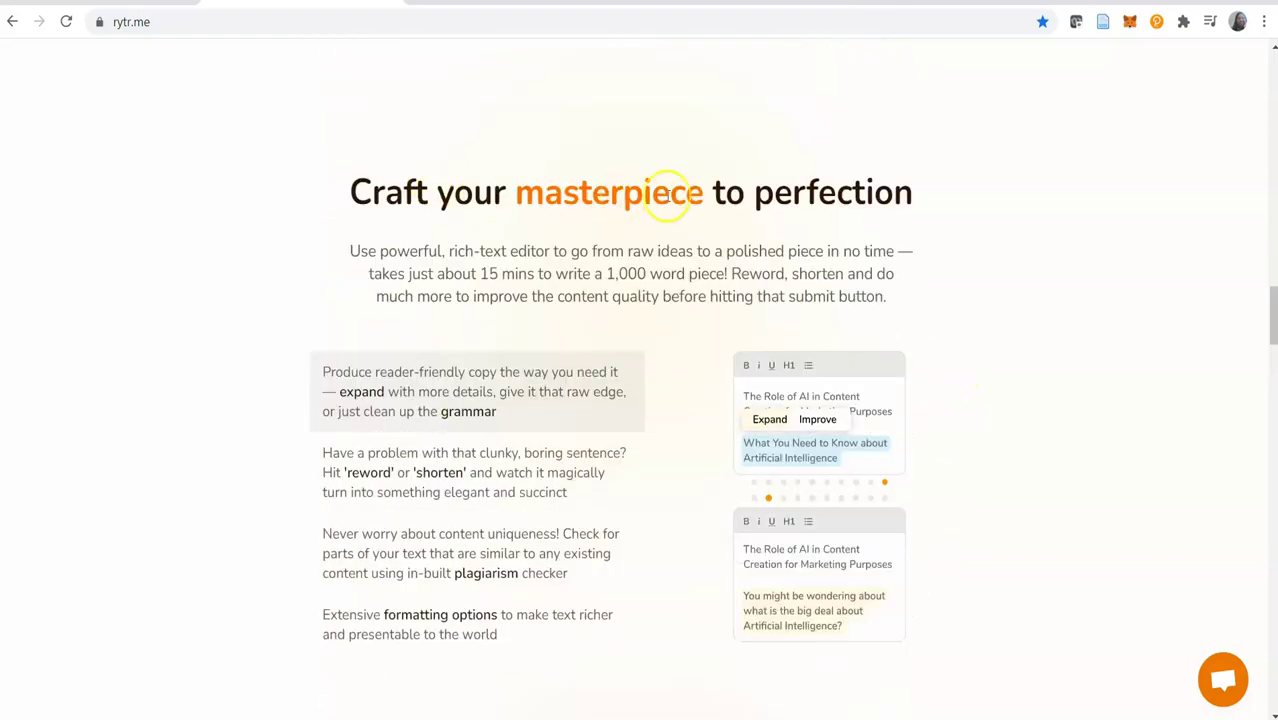
scroll(1030, 402, down, 6)
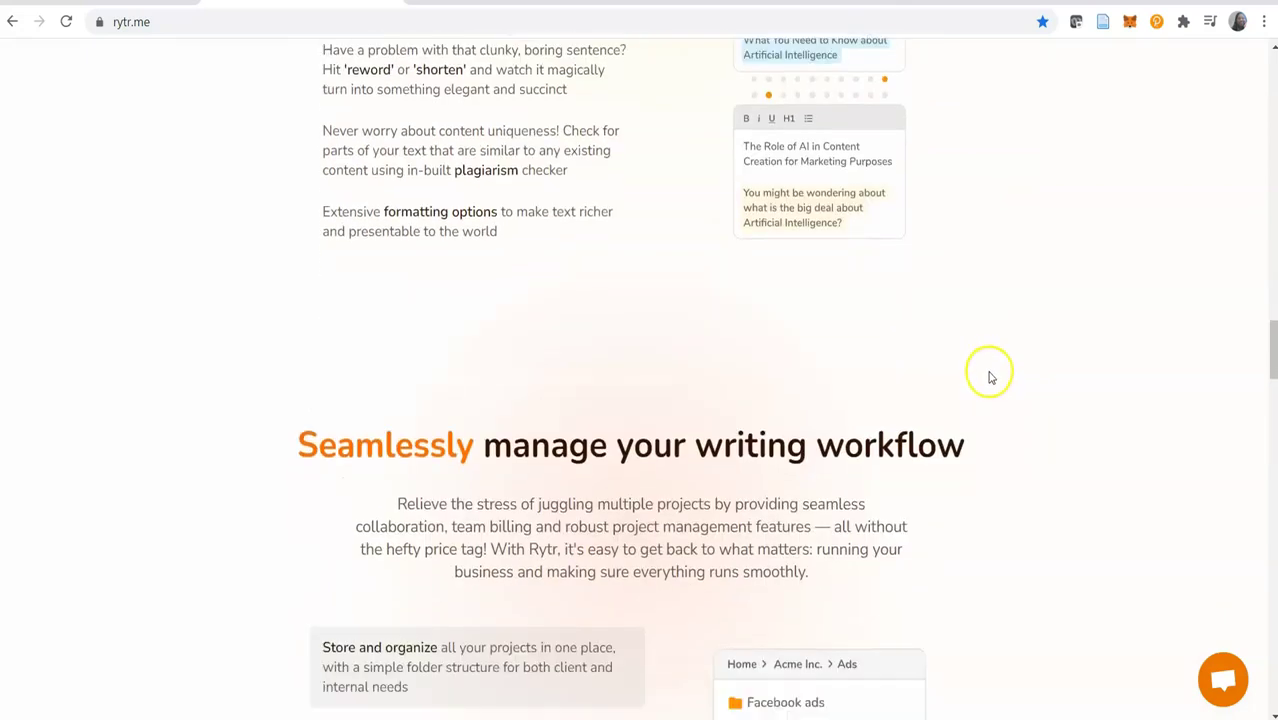
scroll(990, 380, down, 1)
scroll(1027, 294, down, 6)
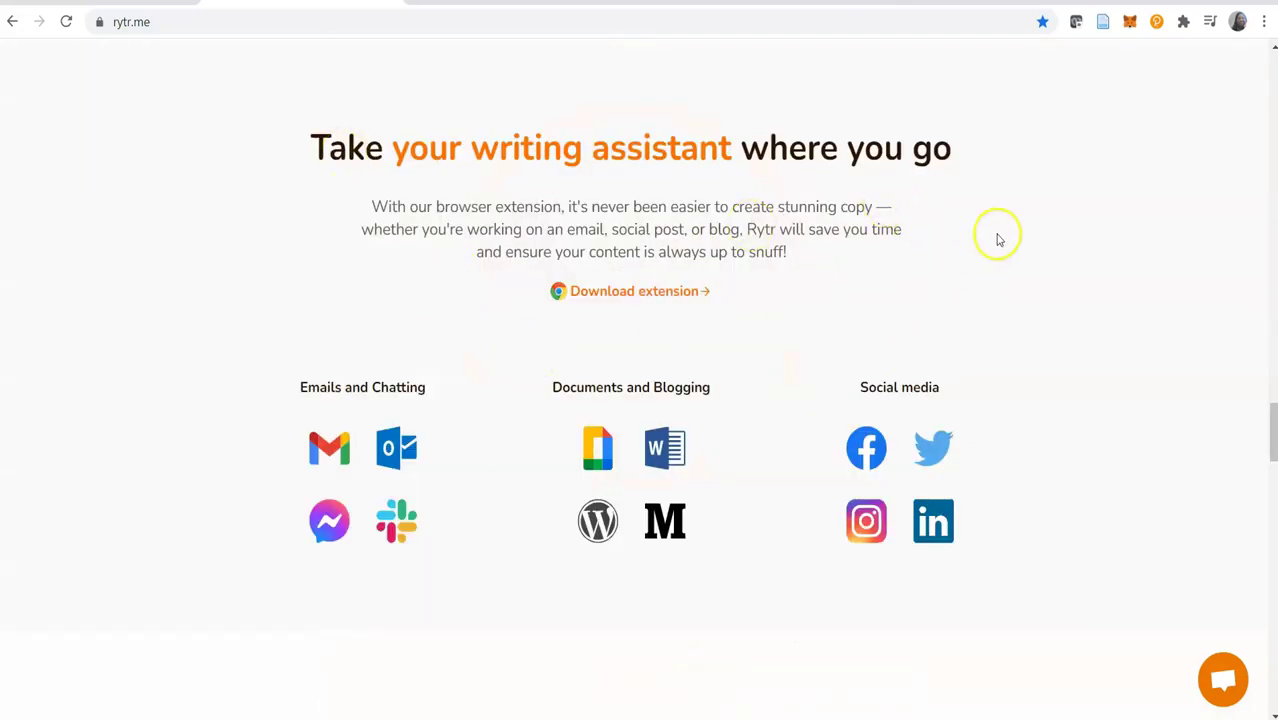
scroll(1000, 250, down, 1)
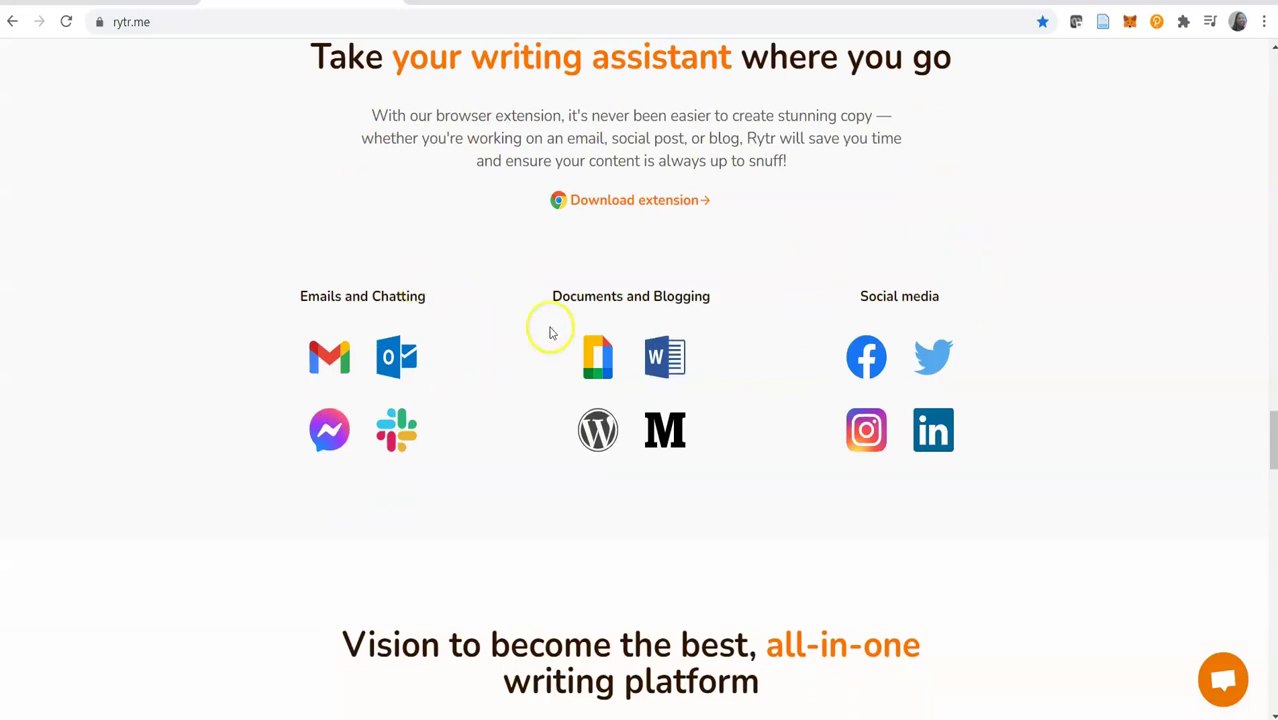
scroll(935, 415, down, 5)
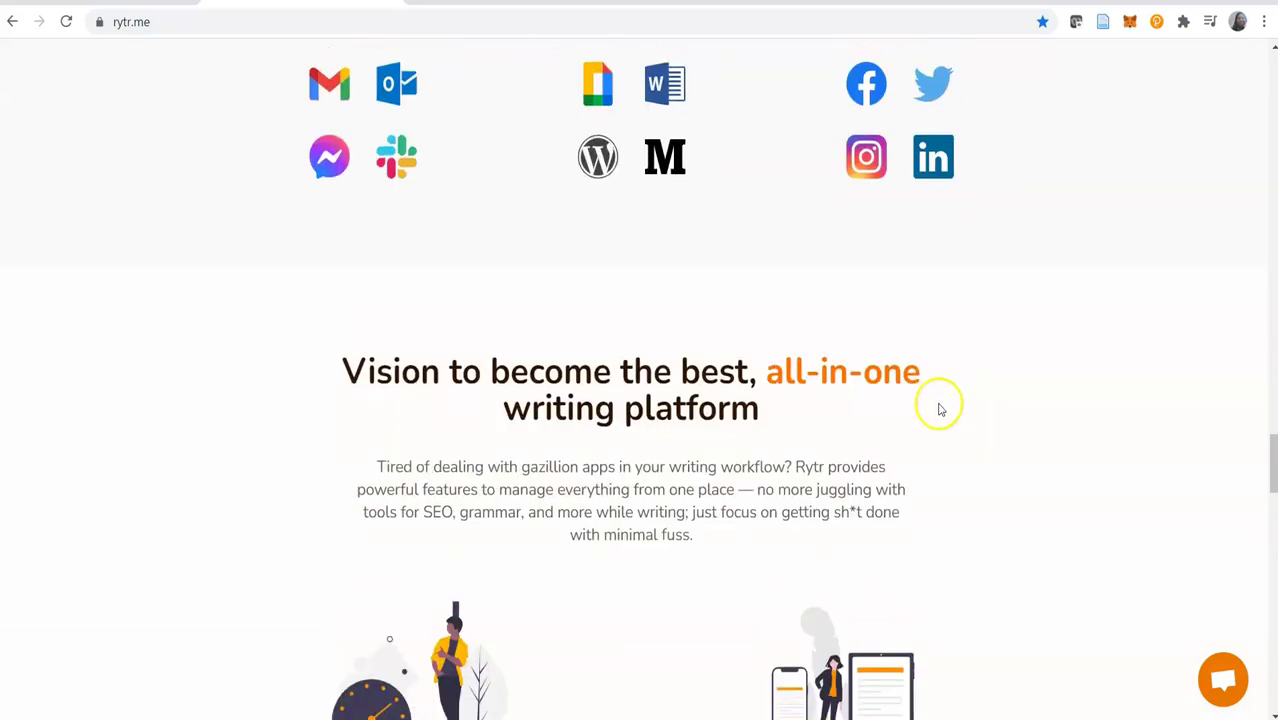
Step: Scroll past the $29/month plan to the 25,000-words savings calculator and footer links
scroll(940, 395, down, 10)
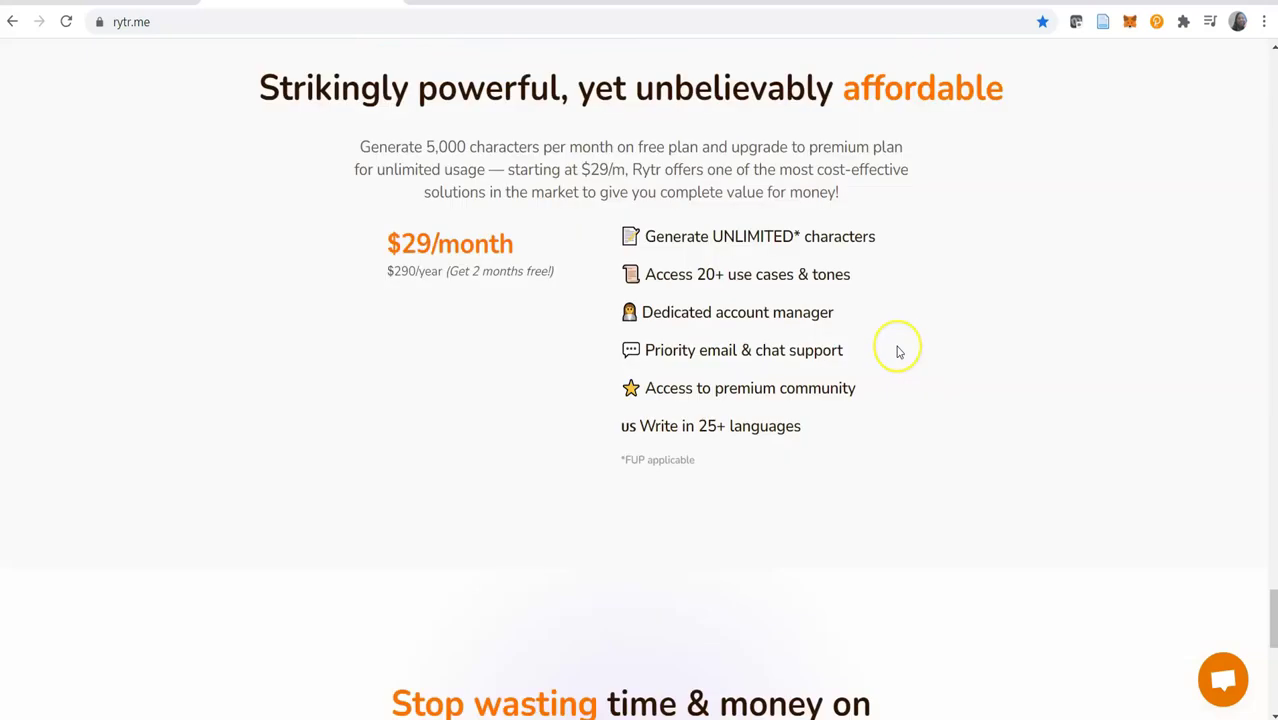
scroll(897, 350, up, 1)
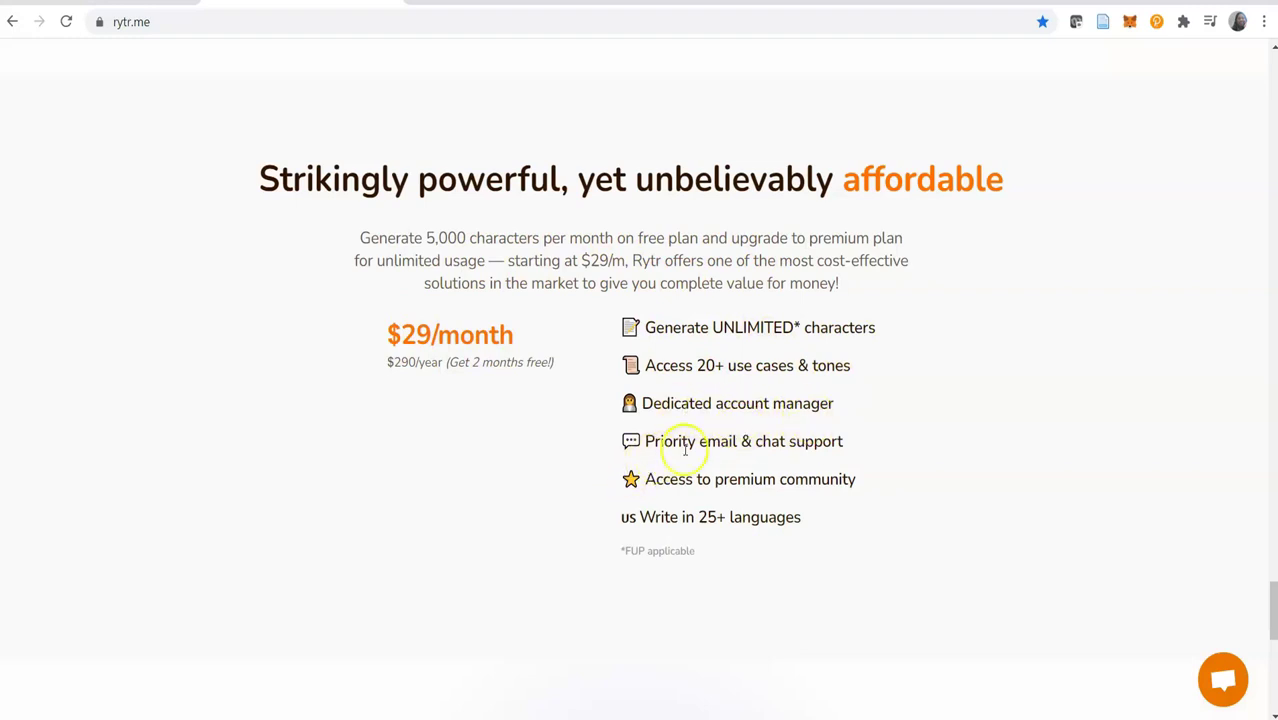
scroll(868, 475, down, 1)
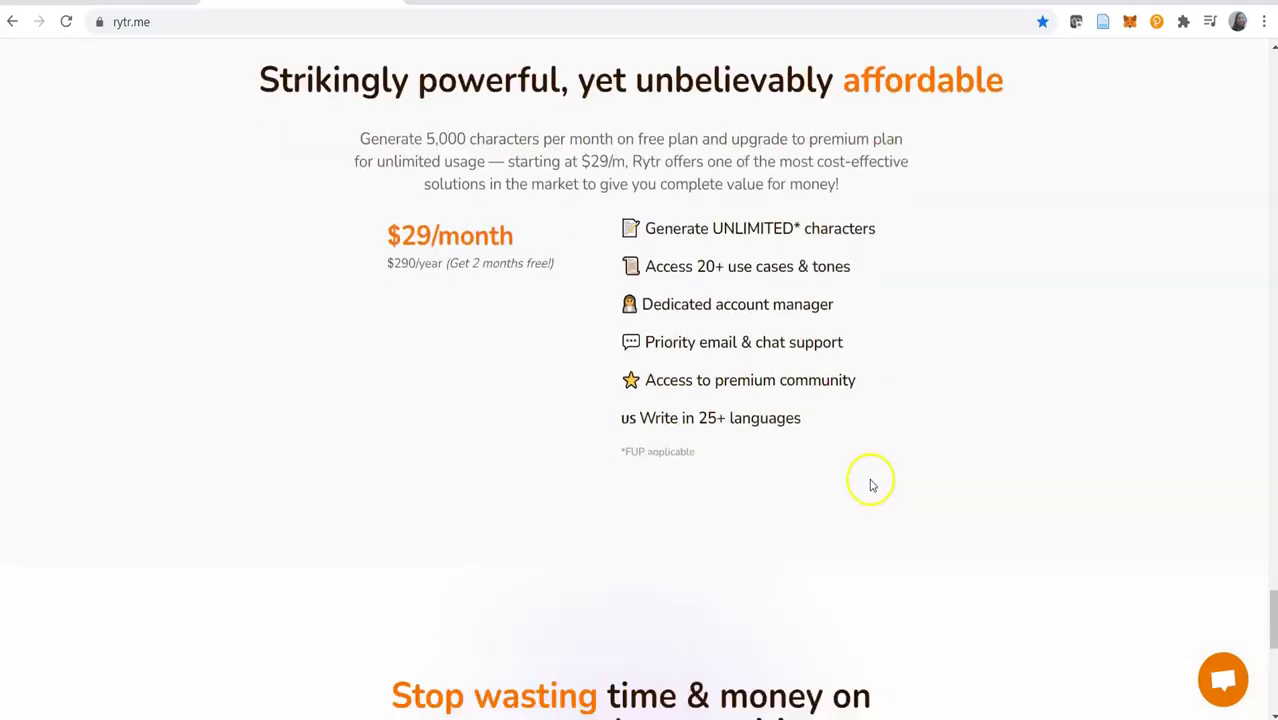
scroll(850, 470, down, 1)
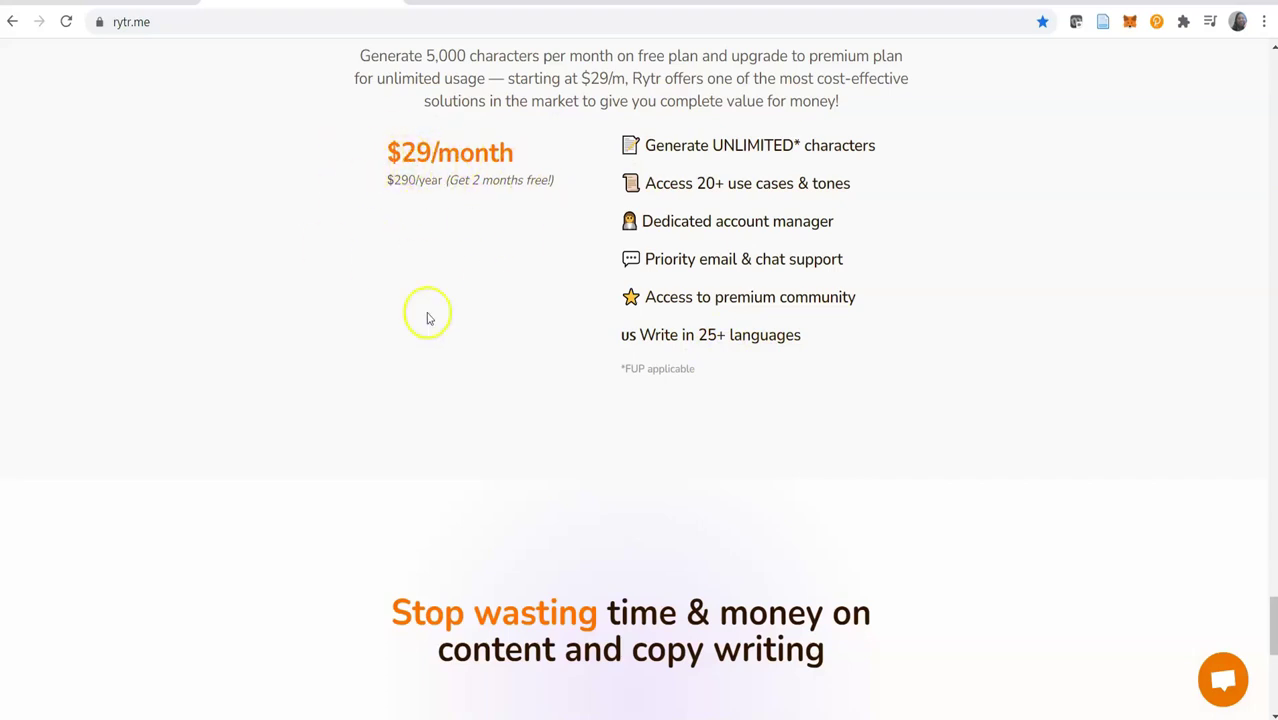
scroll(869, 360, down, 5)
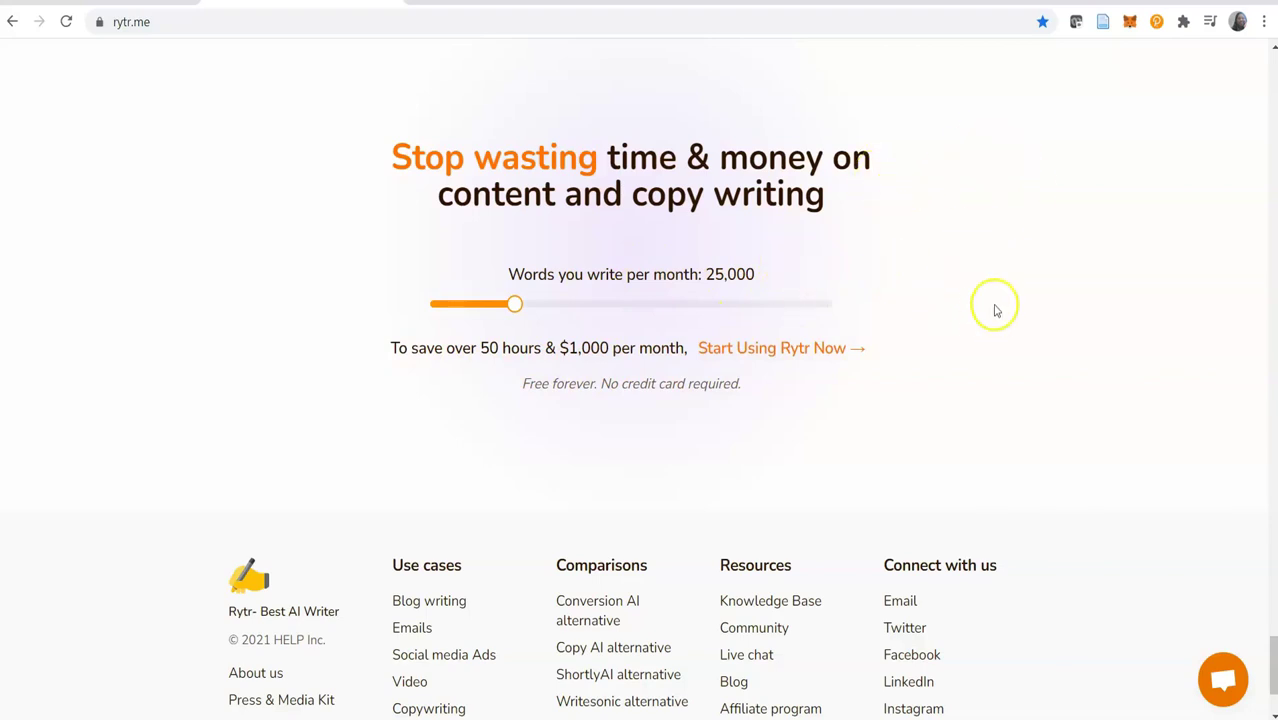
Step: Scroll through the homepage pricing section again before returning to the affiliate marketing document
scroll(895, 285, up, 5)
scroll(907, 290, up, 3)
scroll(593, 522, down, 1)
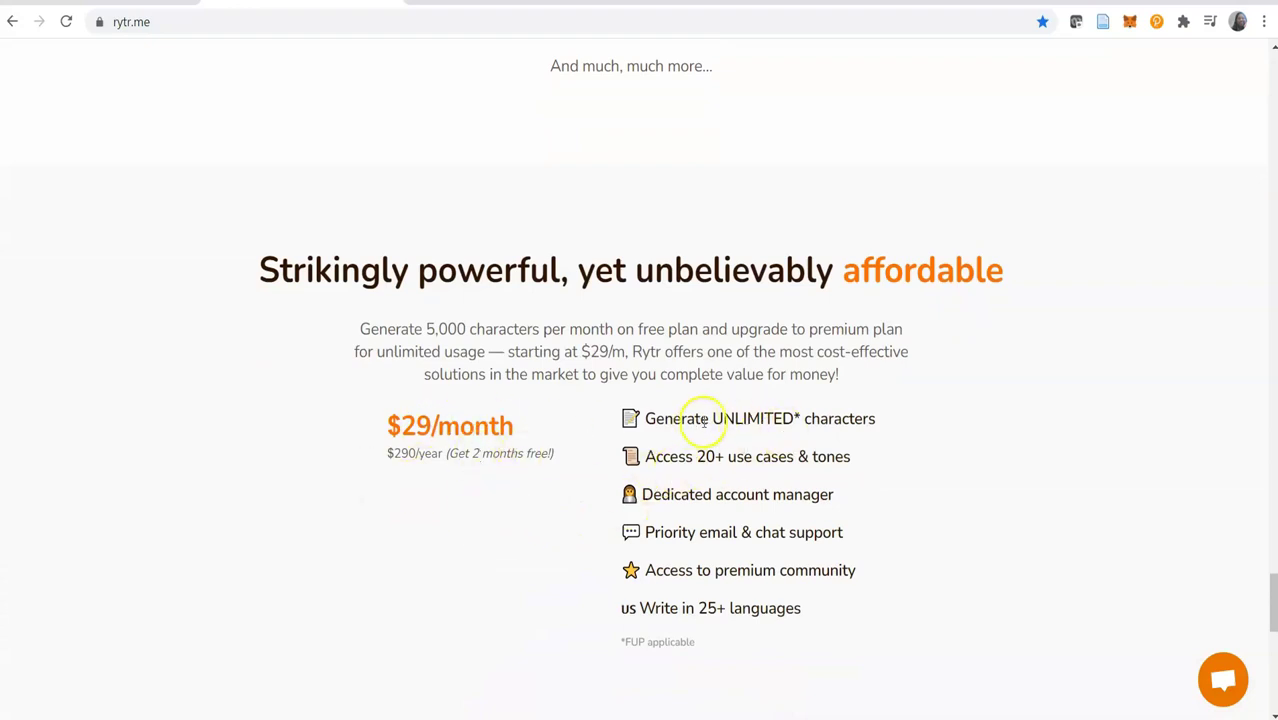
scroll(917, 450, down, 8)
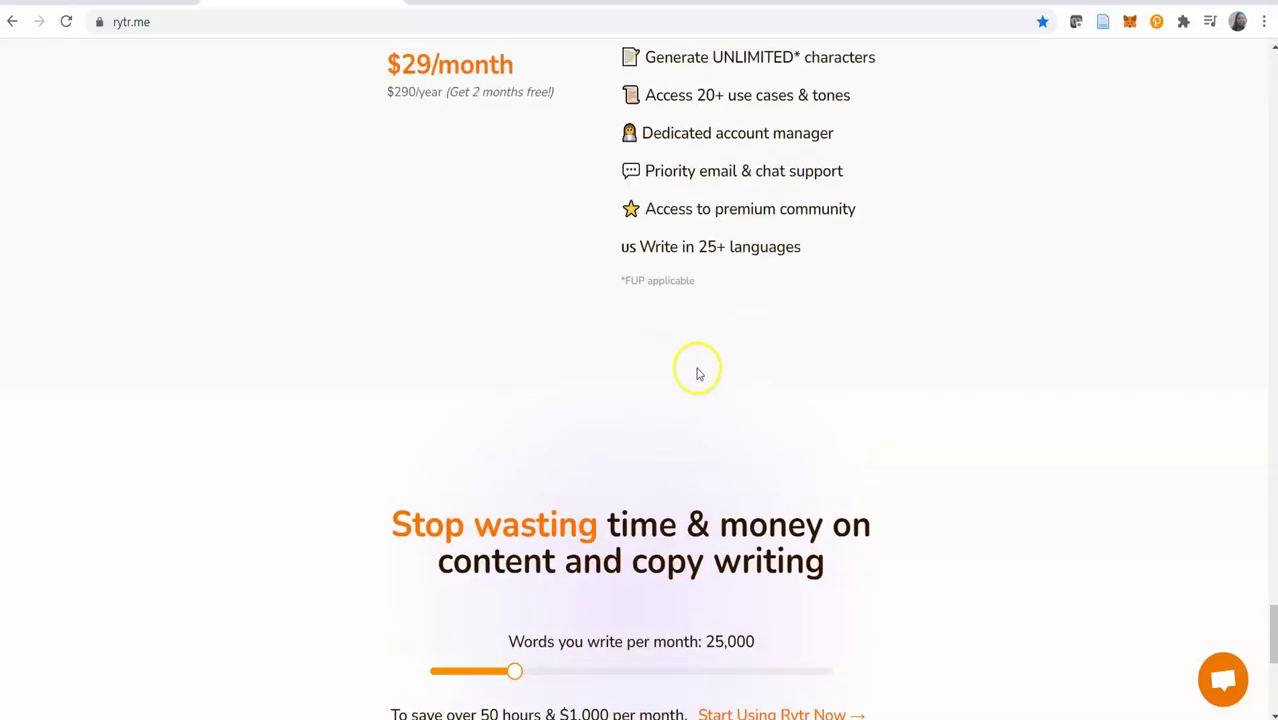
scroll(697, 370, up, 3)
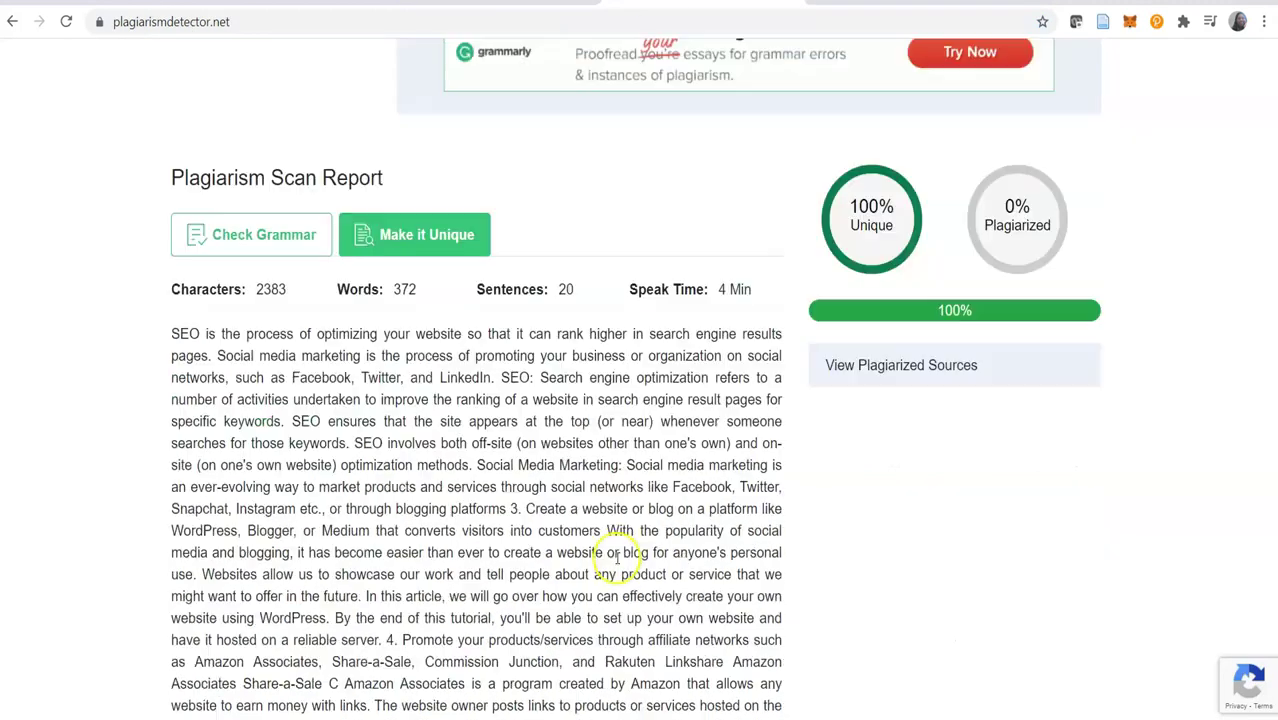
Step: Switch between the editor and homepage tabs, then scroll the homepage down to the 'Stop wasting' section
scroll(613, 557, down, 4)
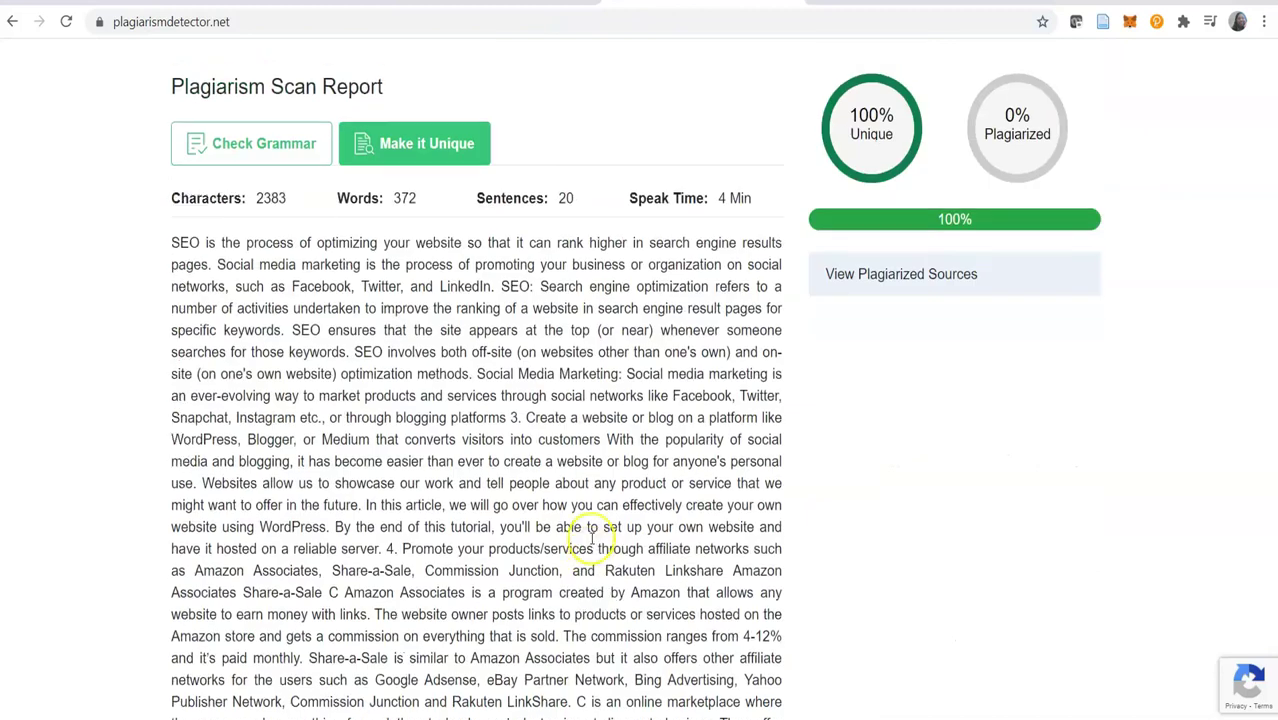
scroll(588, 523, up, 1)
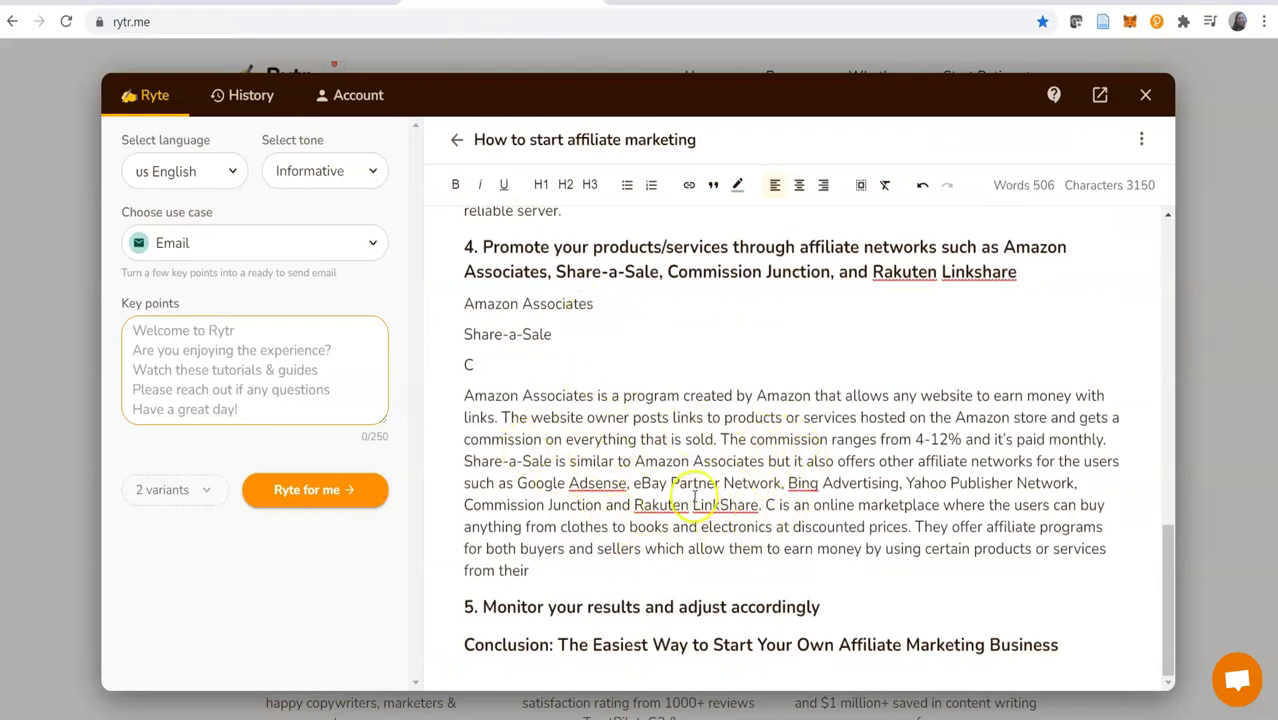
click(281, 8)
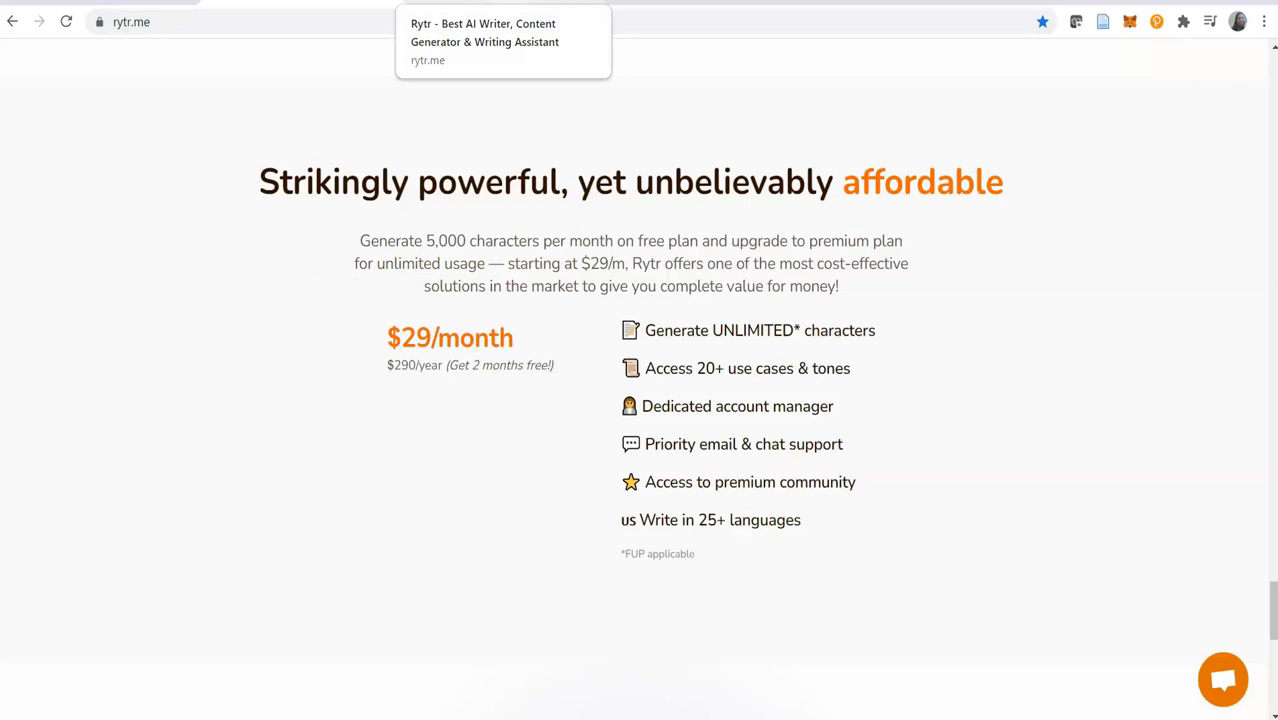
click(499, 3)
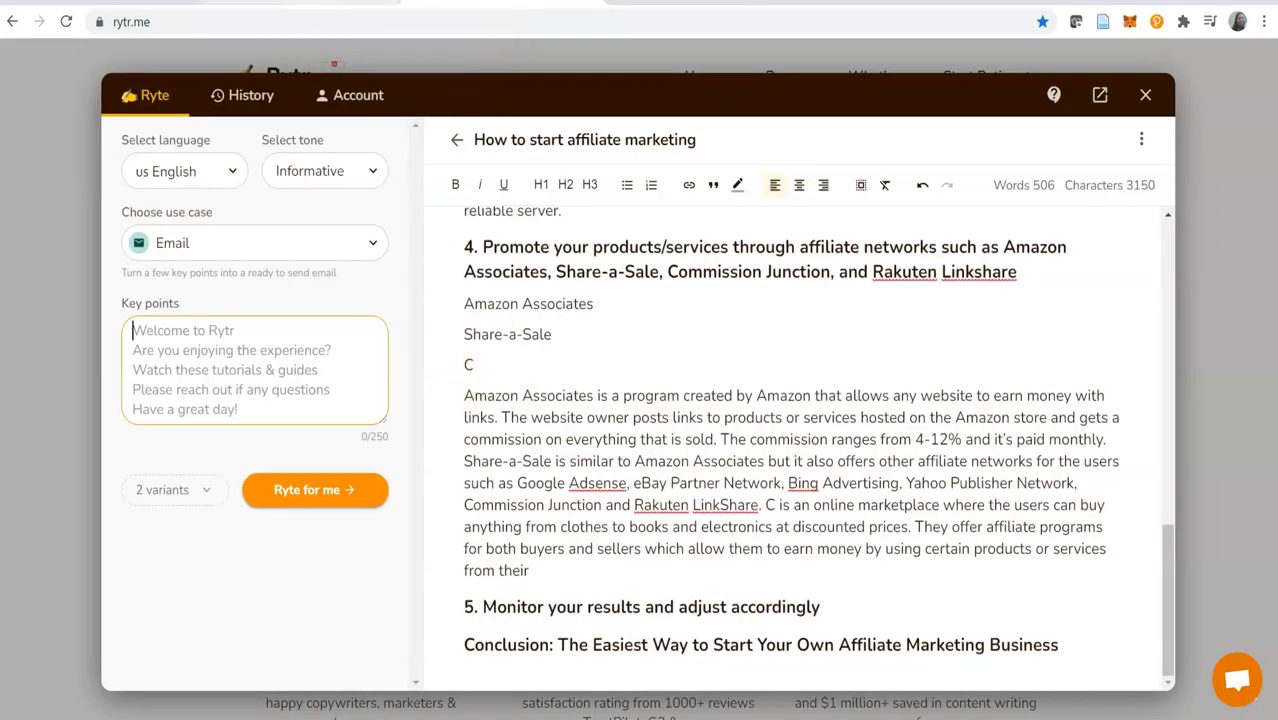
click(300, 3)
scroll(630, 395, down, 1)
scroll(630, 390, down, 3)
scroll(530, 402, down, 3)
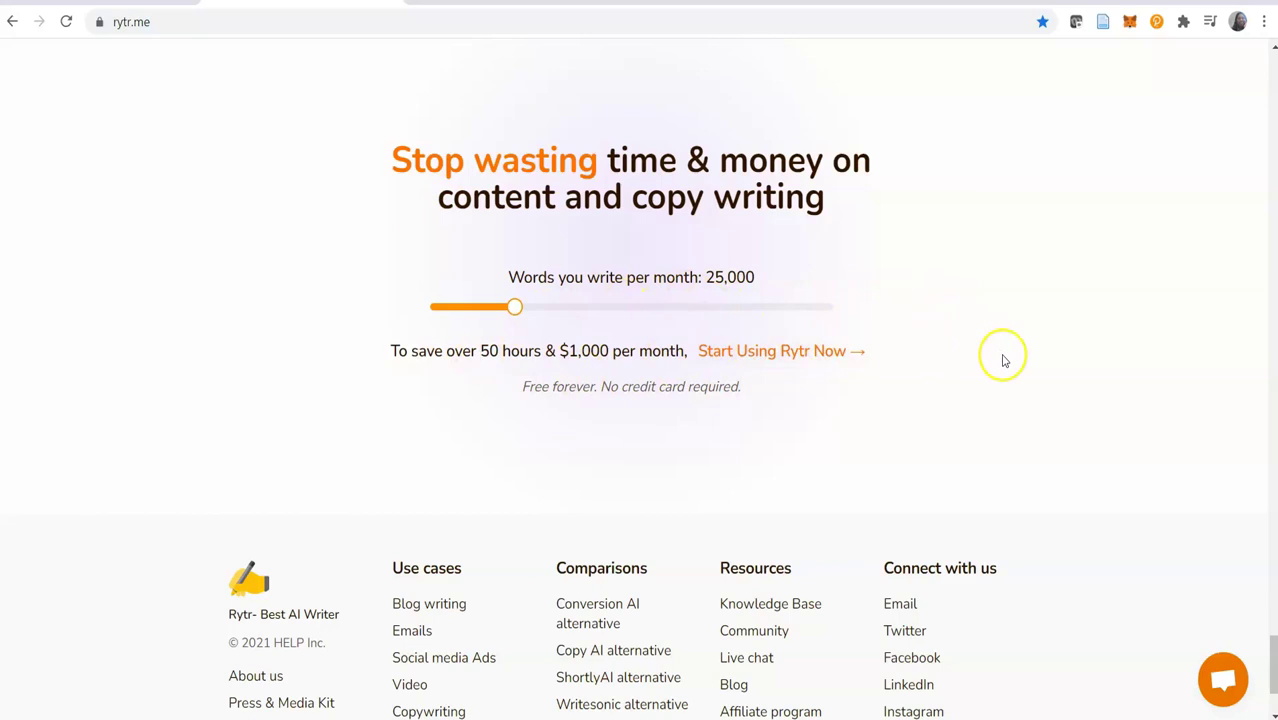
Step: In the affiliate marketing document, keep Email as the use case and open the variants dropdown
click(556, 8)
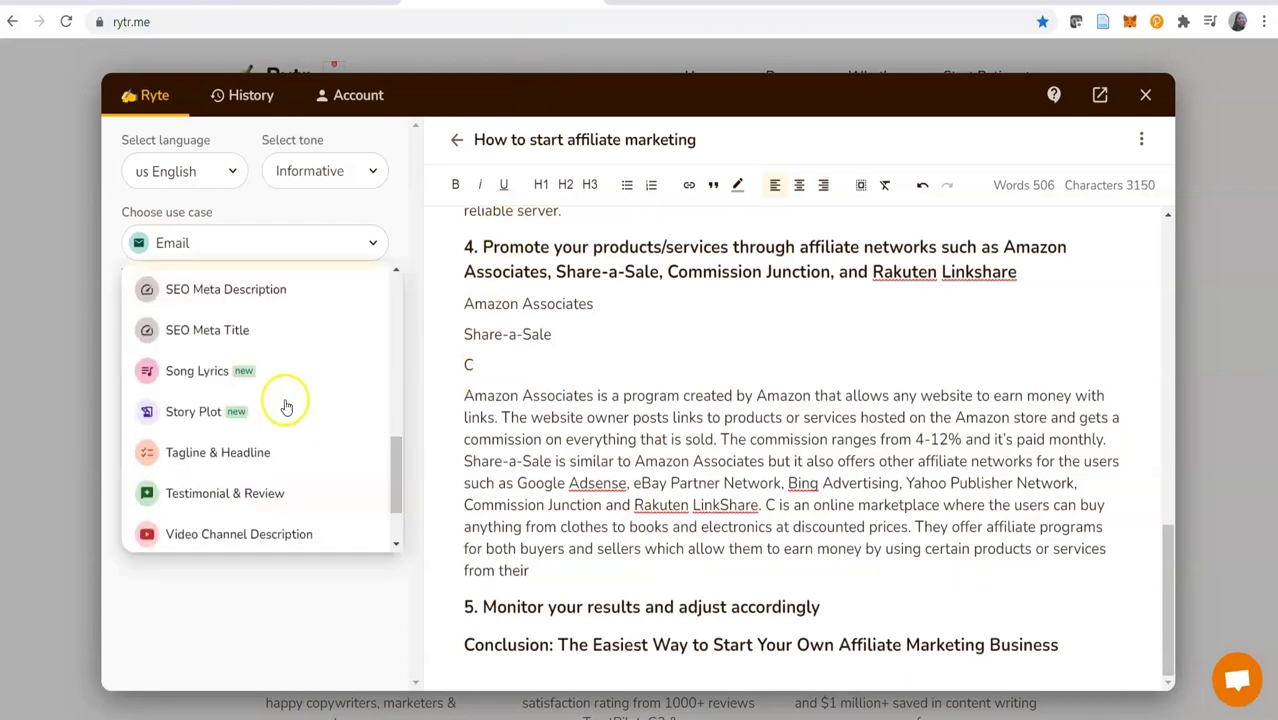
scroll(290, 405, down, 2)
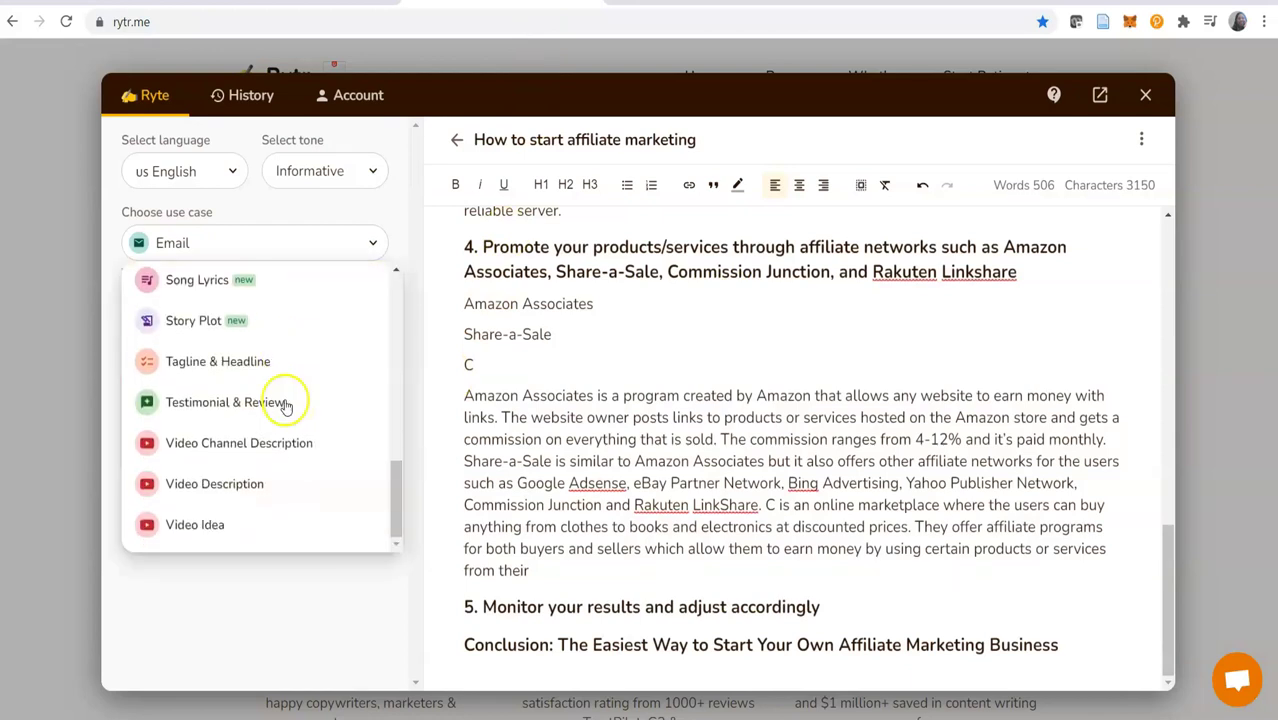
scroll(280, 435, up, 5)
scroll(273, 432, up, 5)
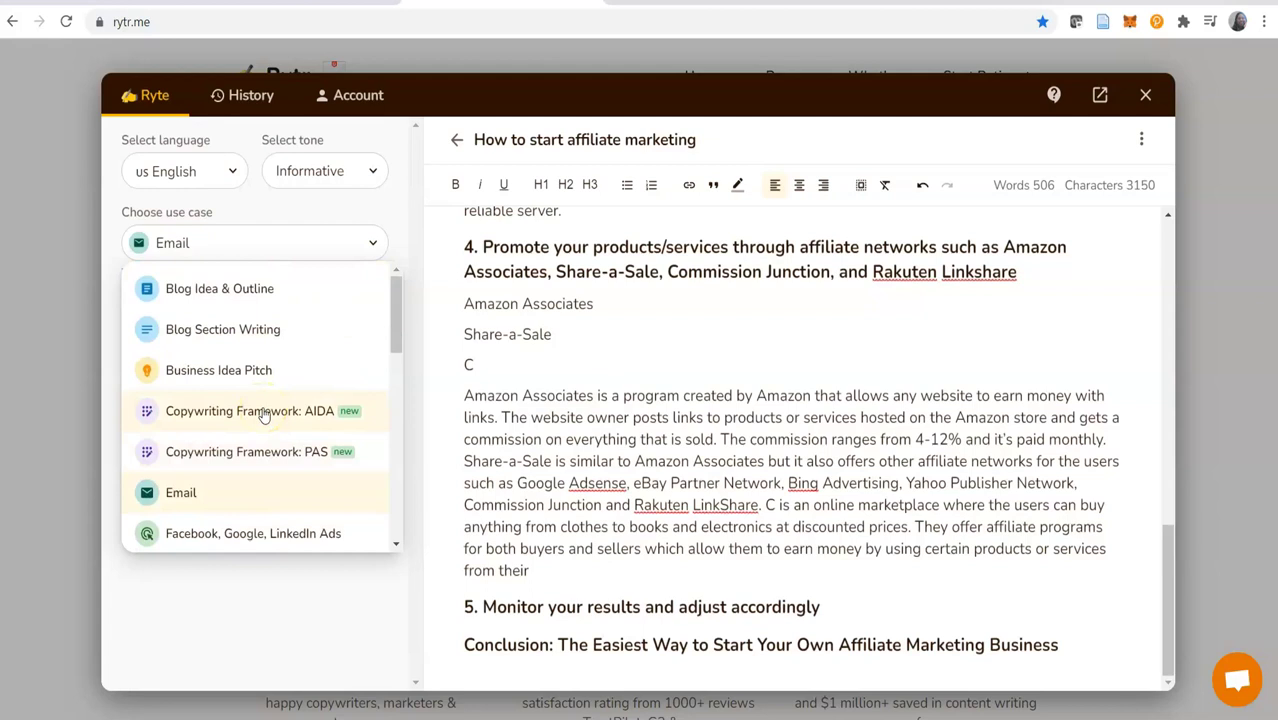
click(208, 492)
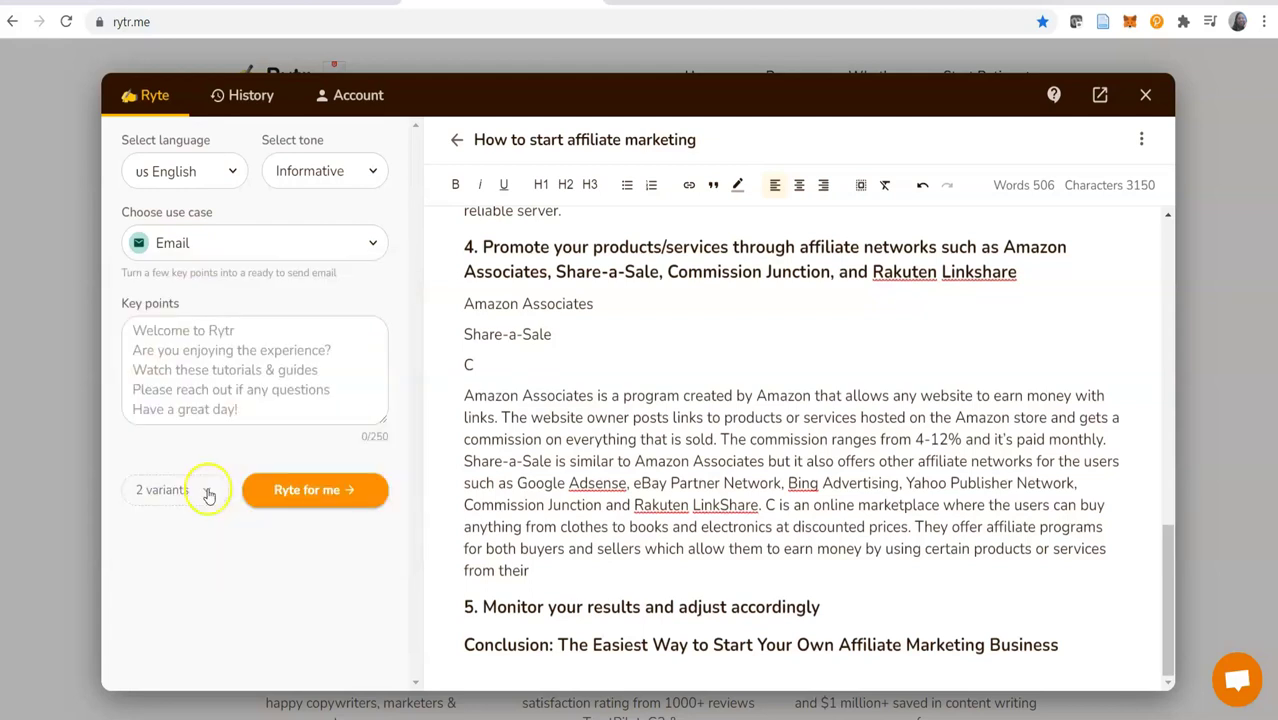
click(208, 490)
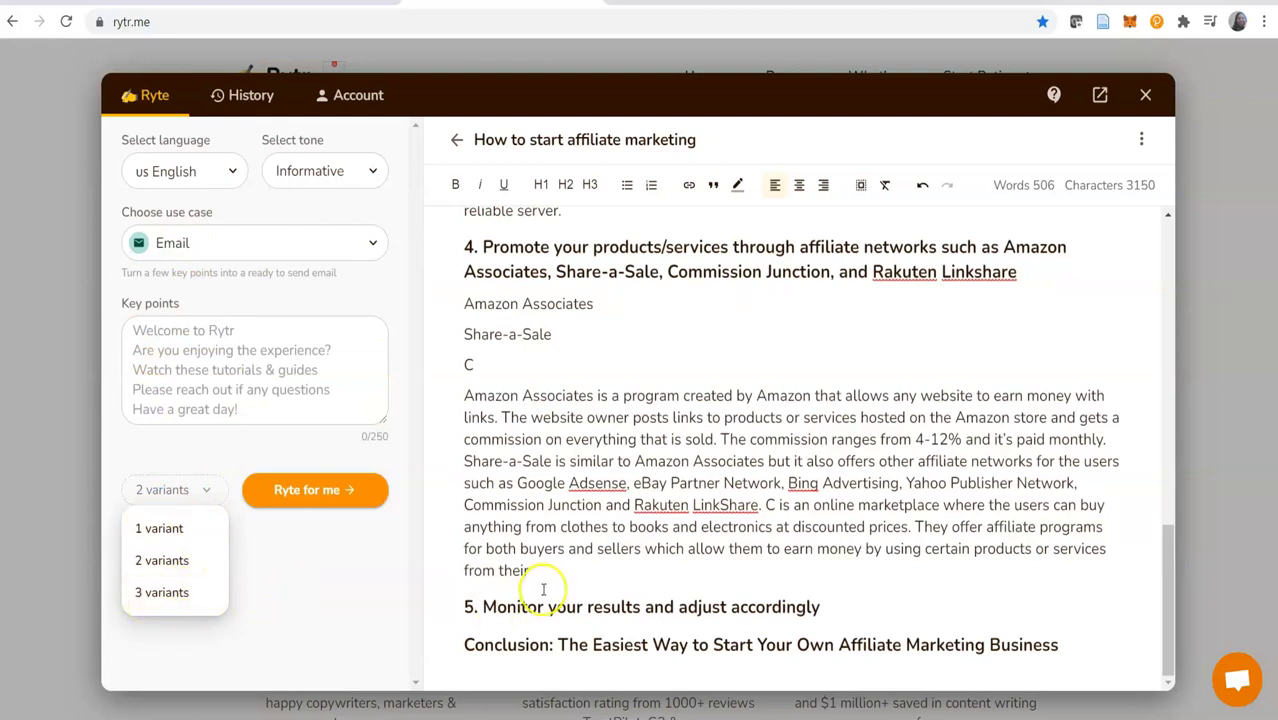
Step: Scroll through the post's top headings and set generation to 3 variants
scroll(543, 590, up, 15)
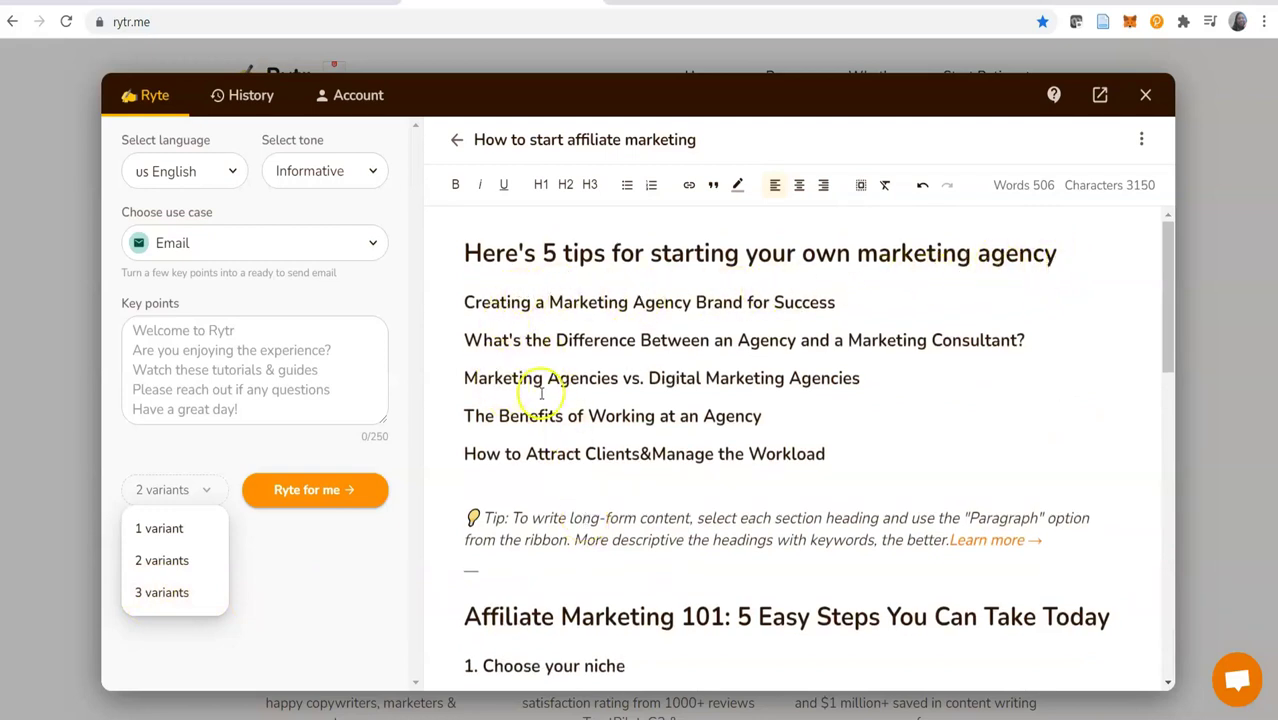
scroll(585, 448, down, 3)
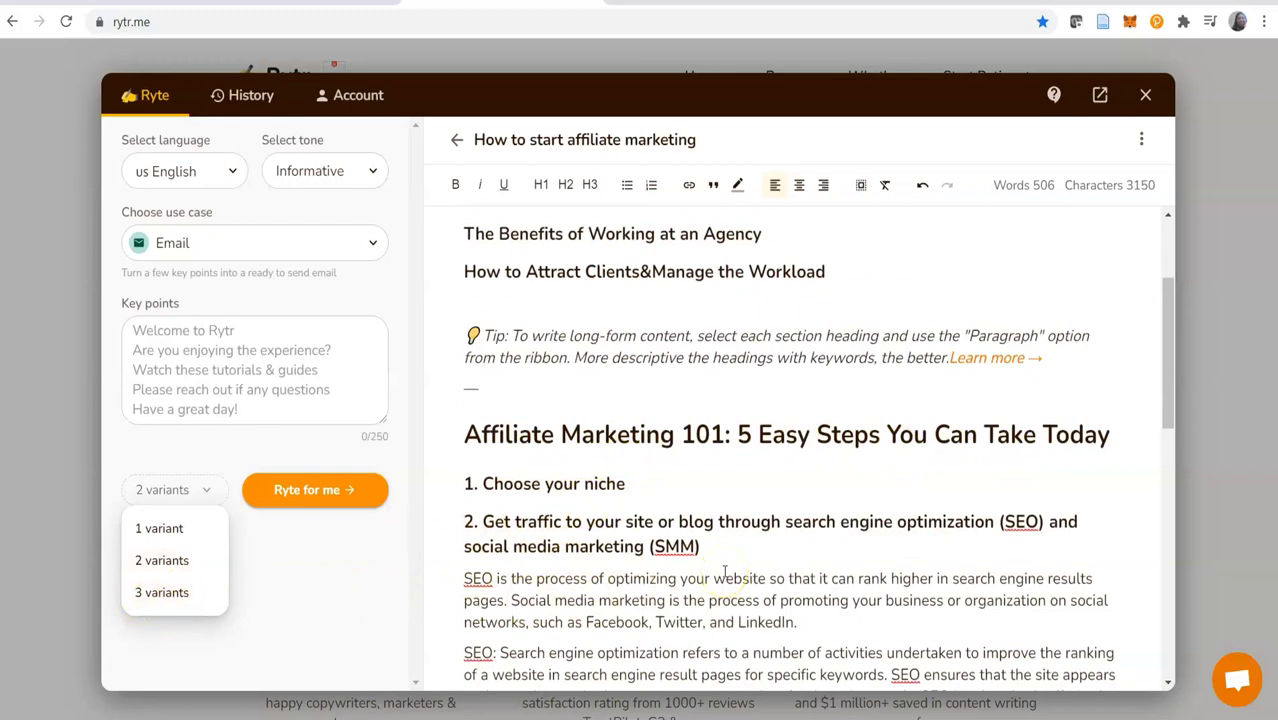
click(177, 606)
Step: Scroll the homepage to the savings section: 25,000 words monthly saves over 50 hours and $1,000
scroll(788, 404, down, 5)
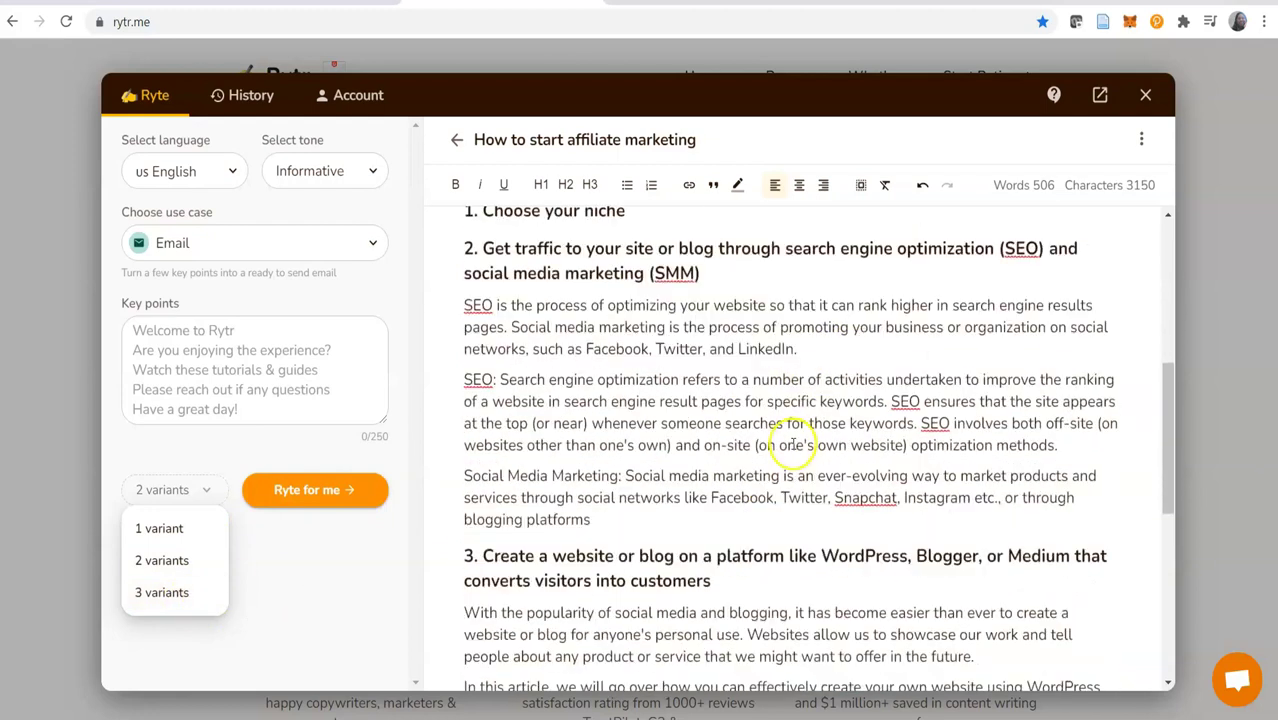
scroll(790, 444, down, 10)
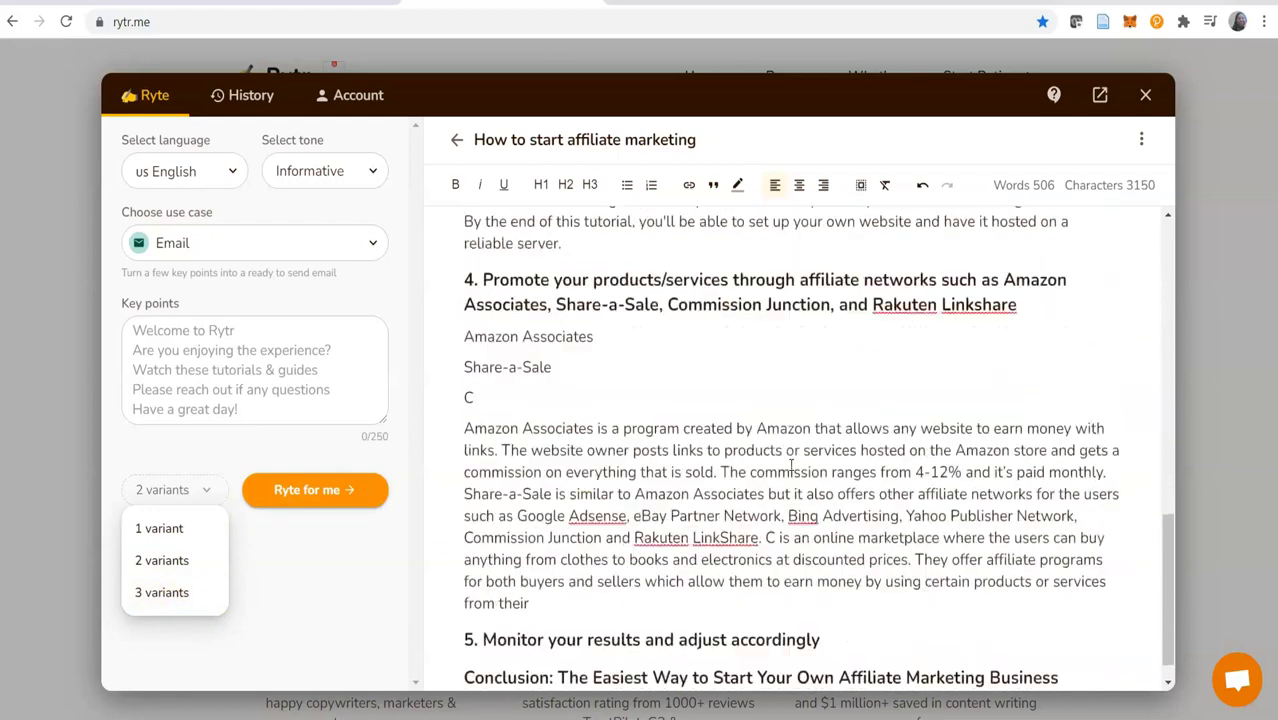
scroll(791, 465, down, 1)
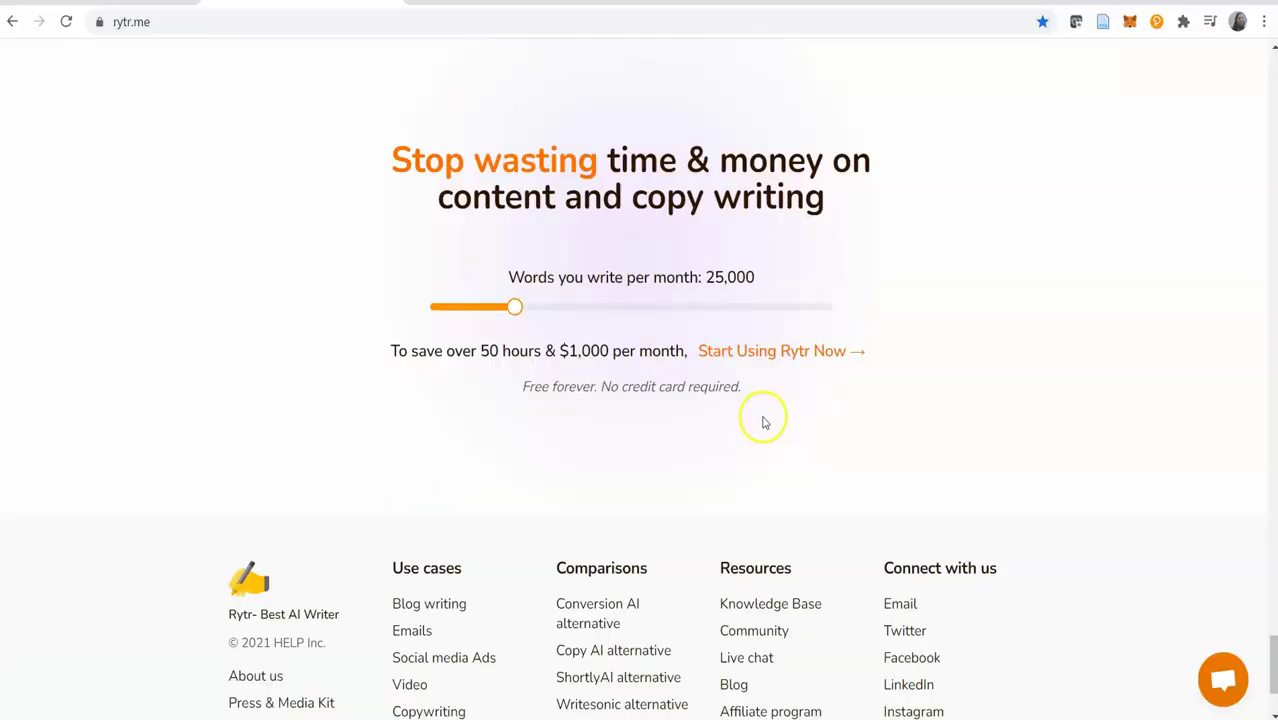
Step: Scroll the homepage up to the 'Strikingly powerful, yet unbelievably affordable' $29/month premium plan
scroll(770, 420, up, 5)
scroll(700, 480, up, 3)
scroll(540, 530, down, 3)
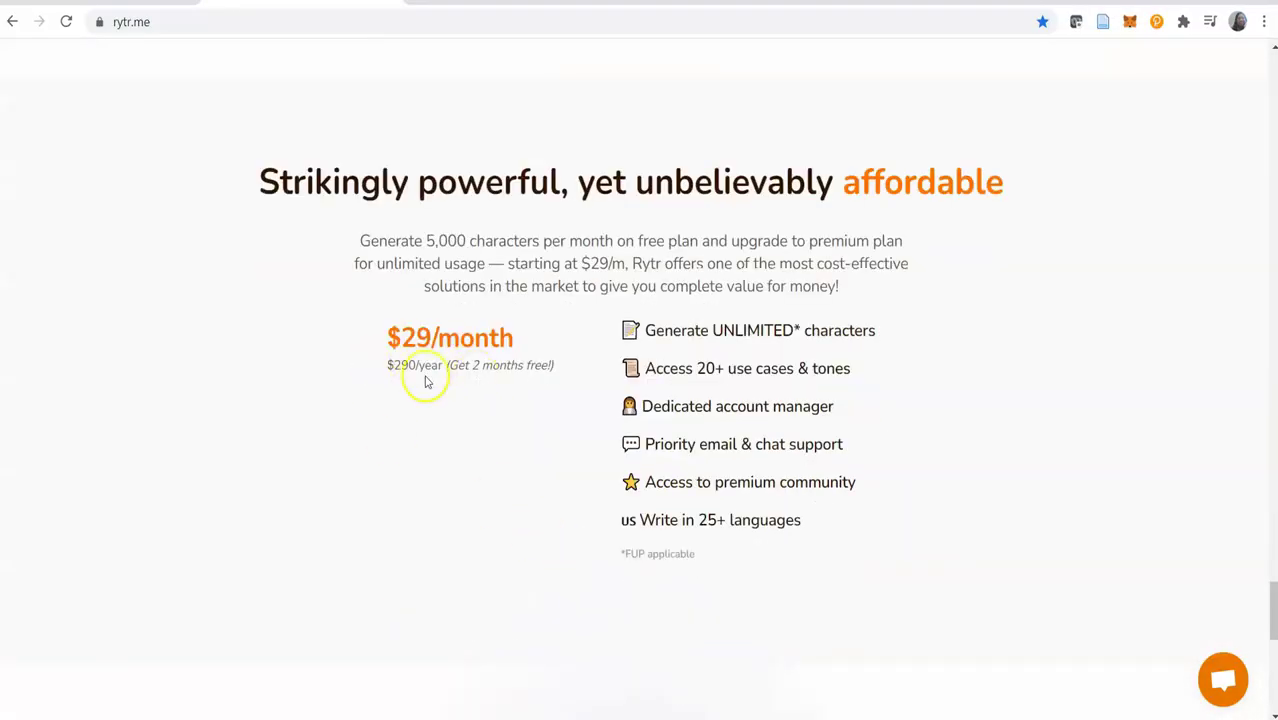